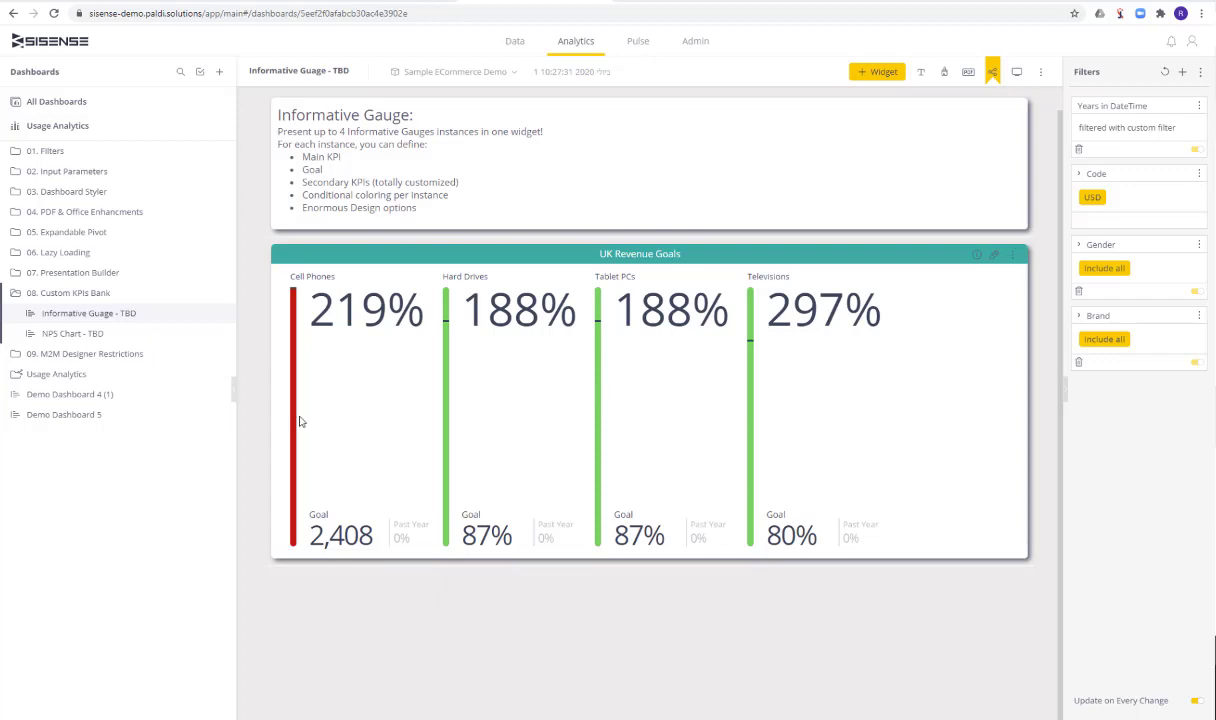
Open the UK Revenue Goals widget for editing and remove its main, goal and secondary KPI 4 formulas
click(994, 256)
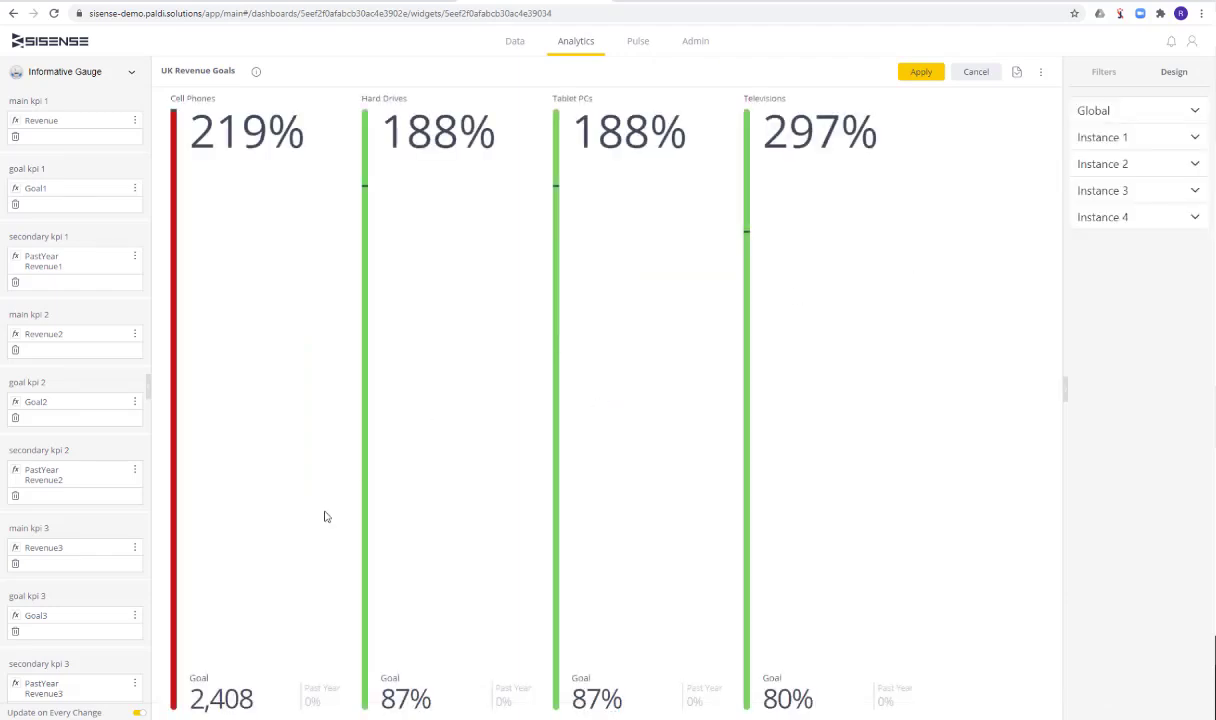
scroll(67, 425, down, 3)
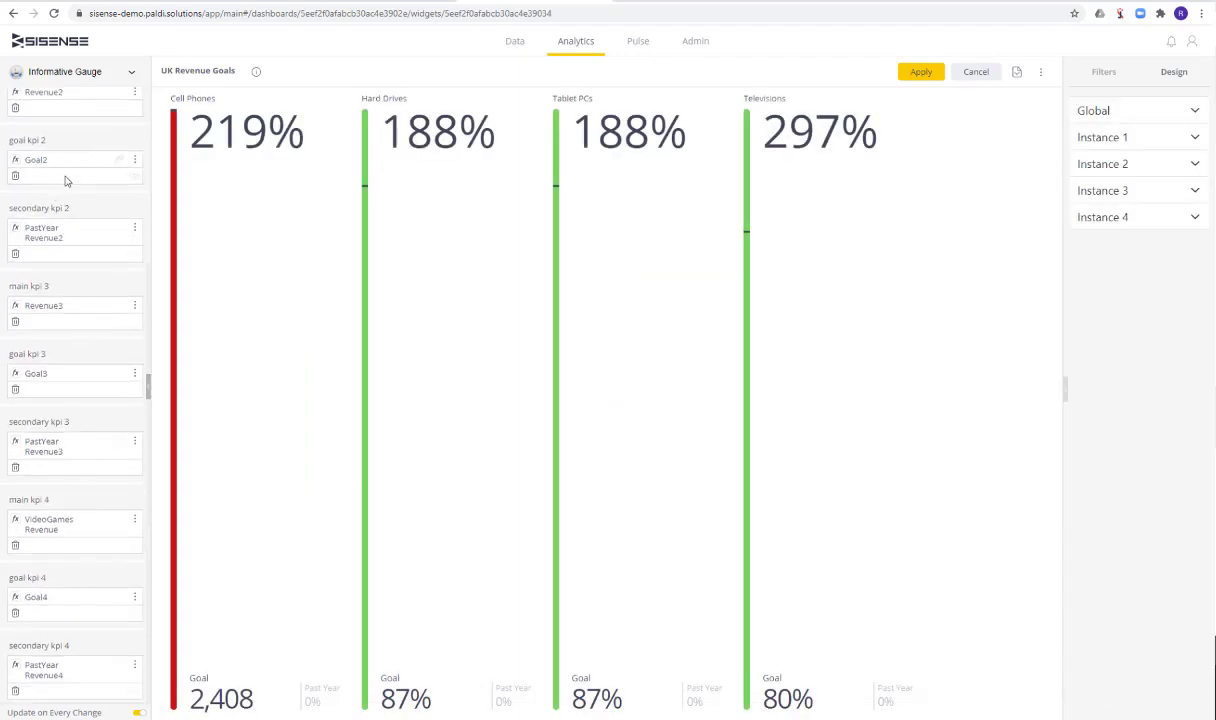
click(15, 690)
click(15, 628)
click(15, 566)
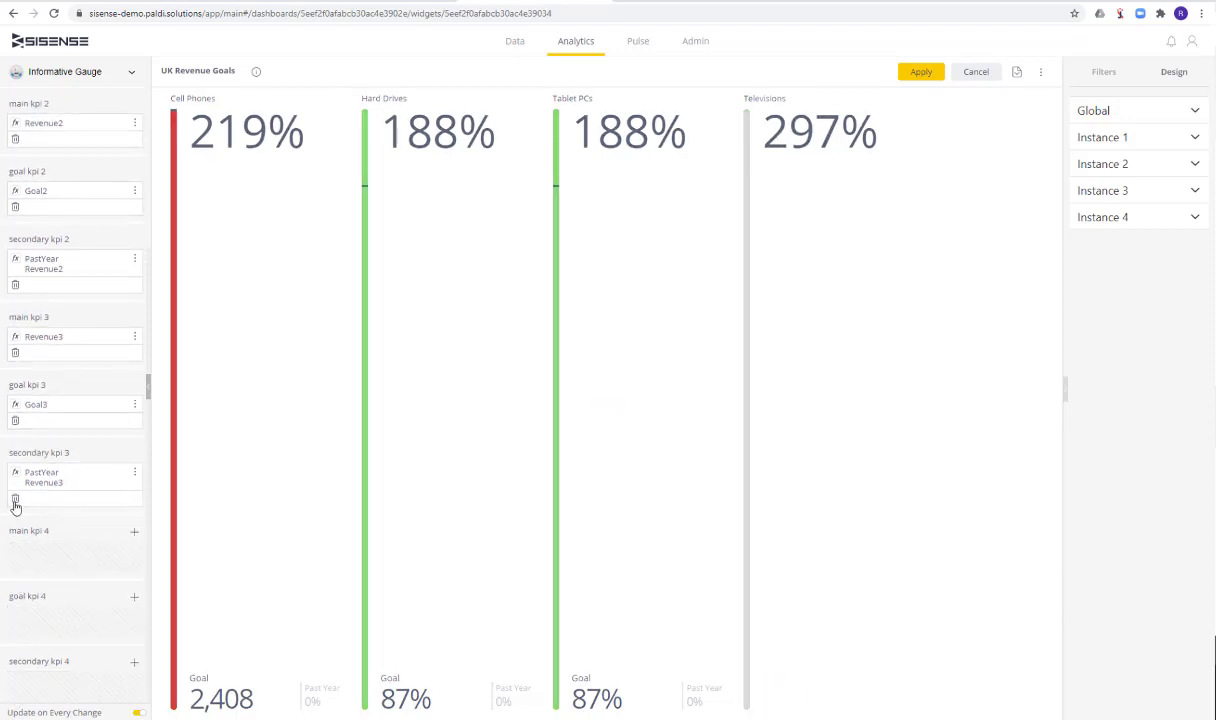
Remove the secondary, goal and main KPI 3 formulas from the gauge widget
click(15, 500)
click(15, 434)
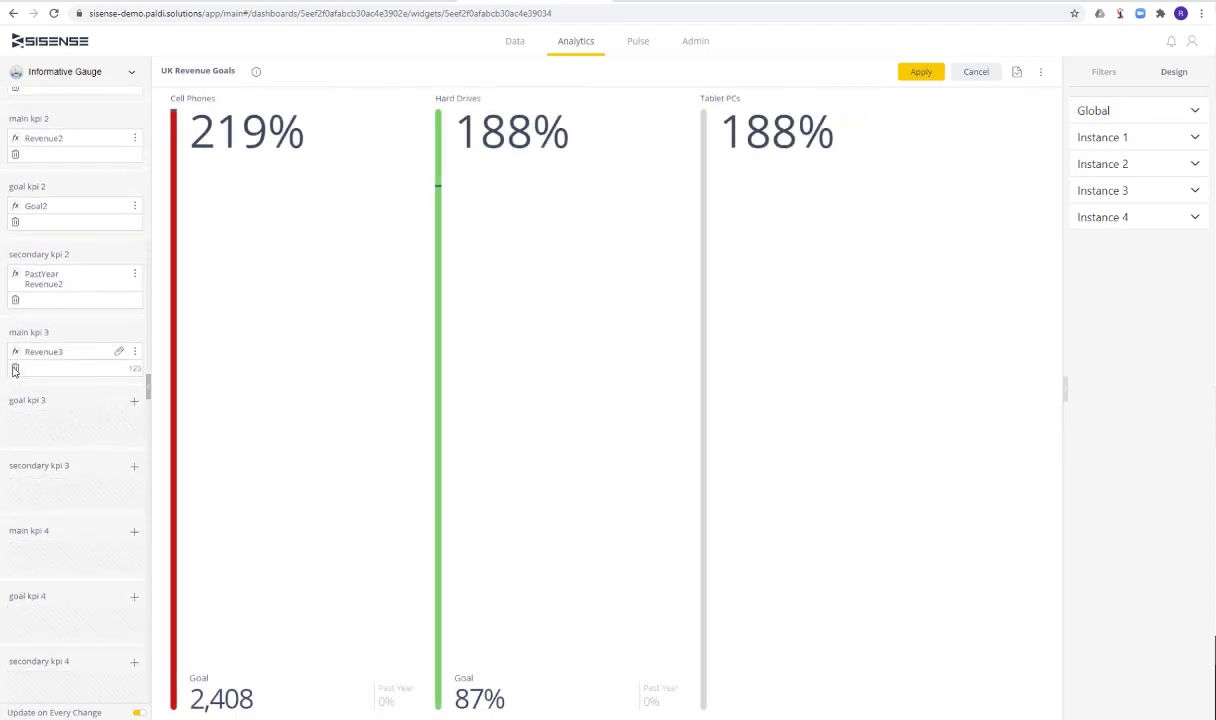
click(15, 368)
Remove the secondary, goal and main KPI 2 formulas so only the first gauge instance is left
click(15, 300)
click(15, 240)
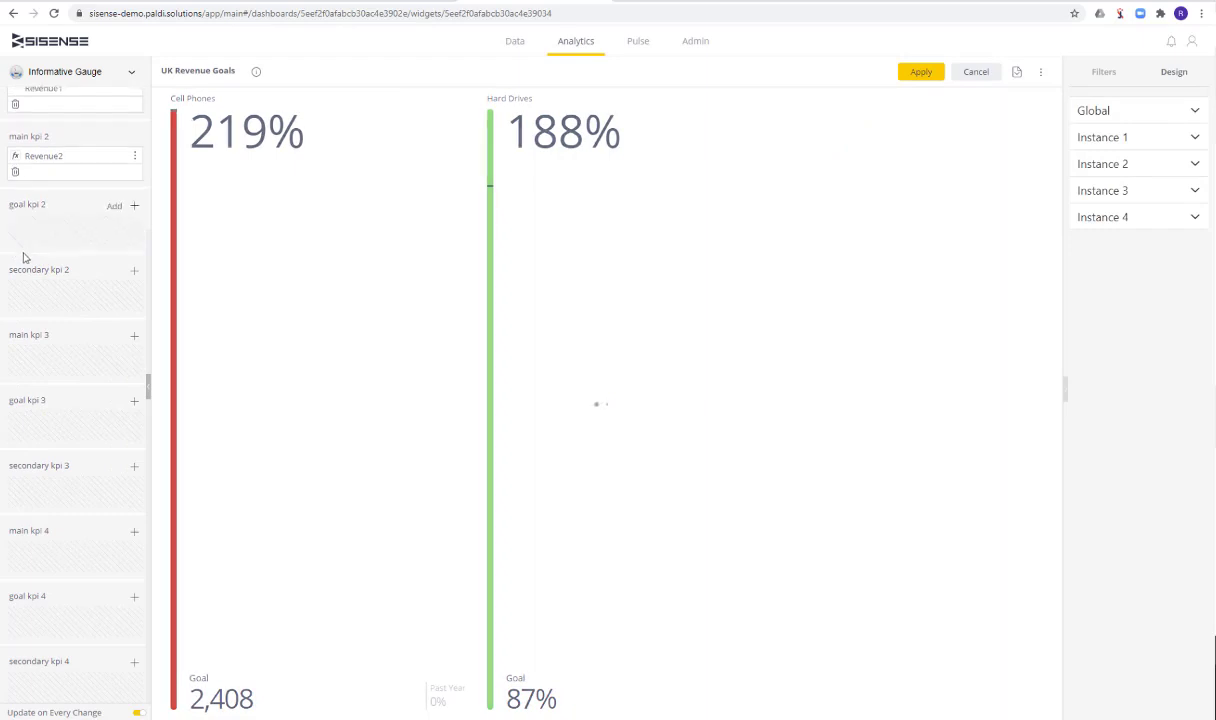
scroll(25, 280, up, 2)
click(15, 298)
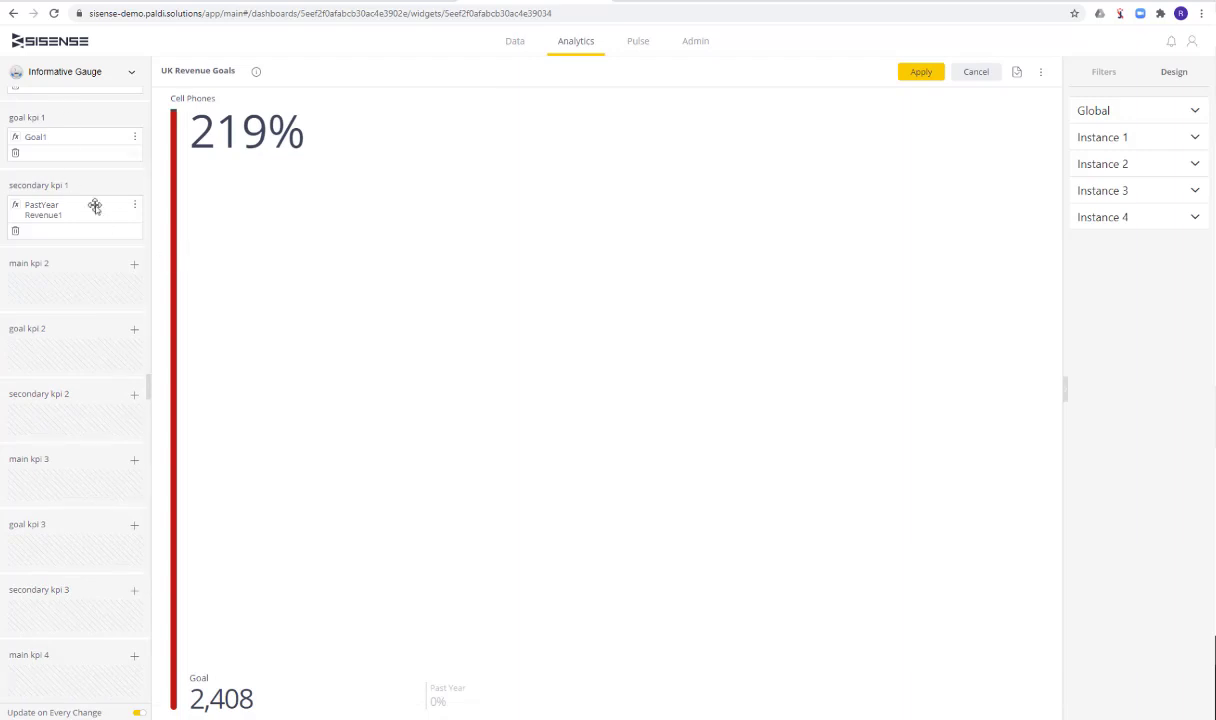
Replace the main KPI 1 formula with 1000 and format it as currency with the $ symbol
scroll(144, 243, up, 1)
scroll(144, 243, up, 1)
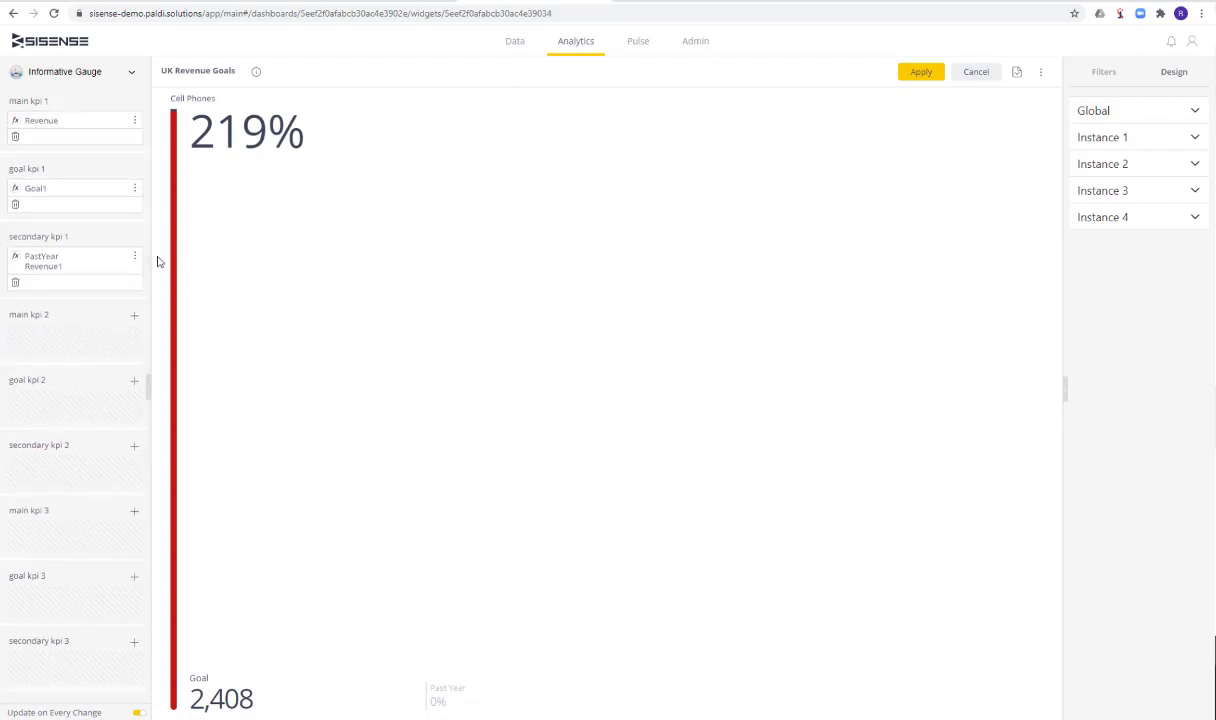
click(119, 122)
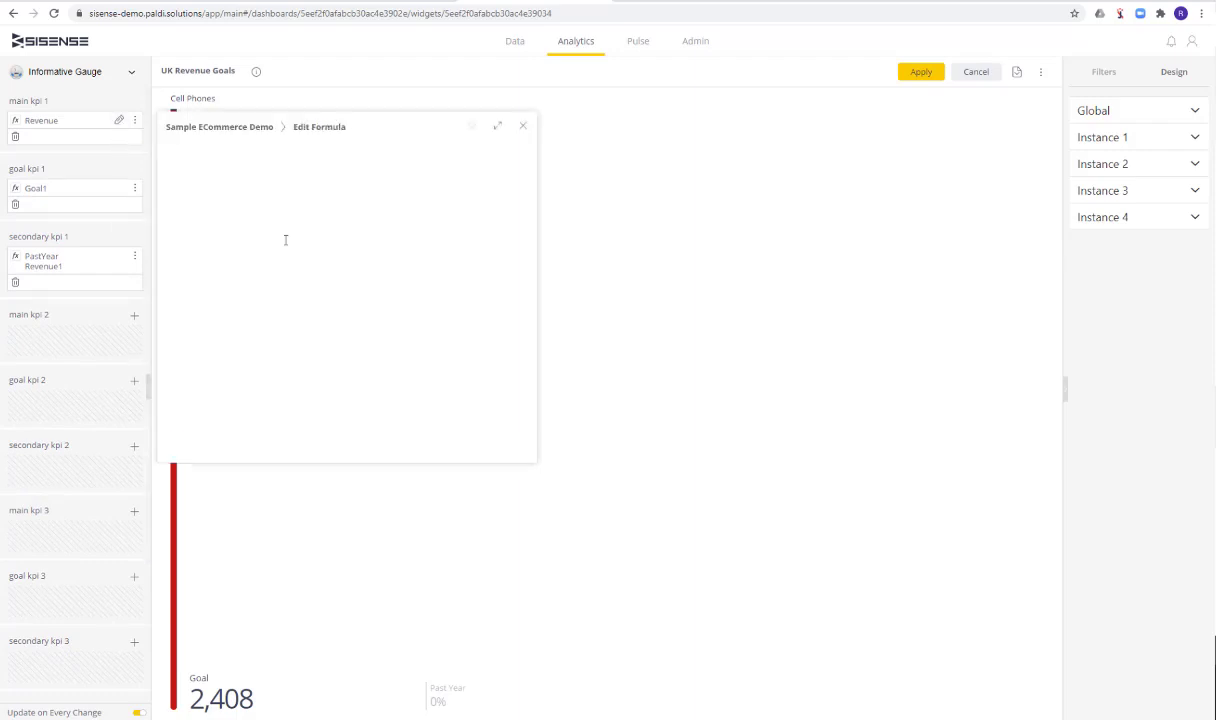
key(ctrl+a)
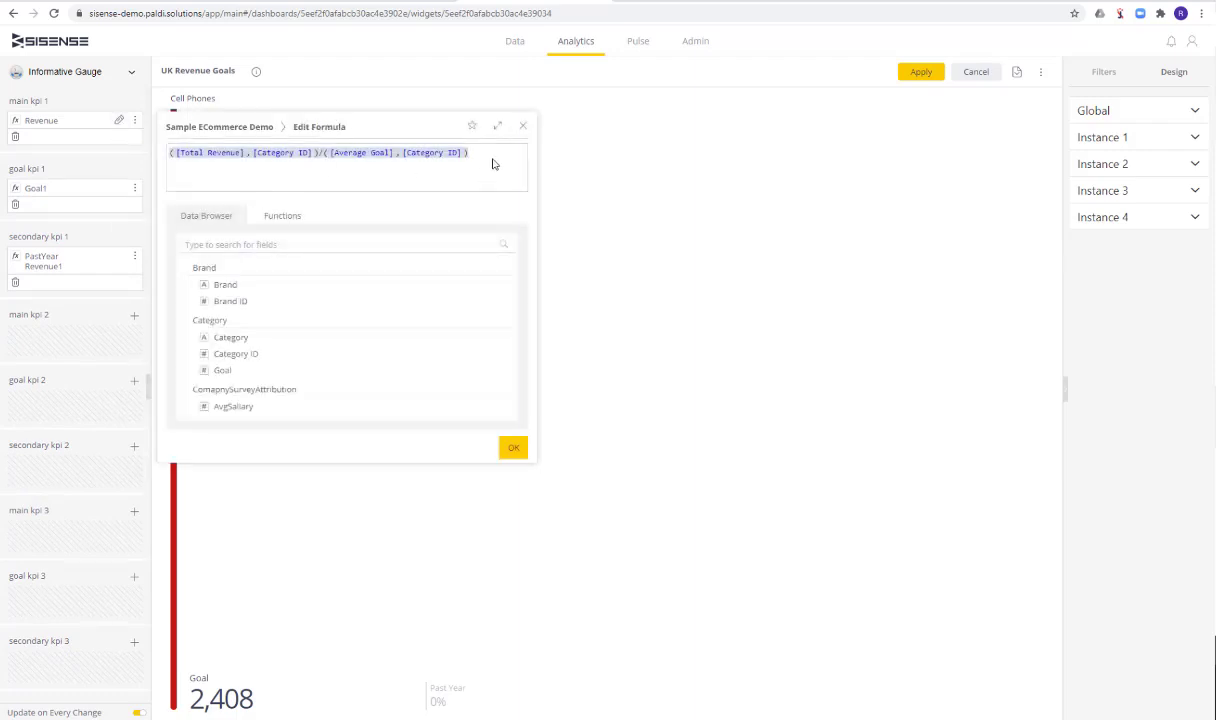
text(1500)
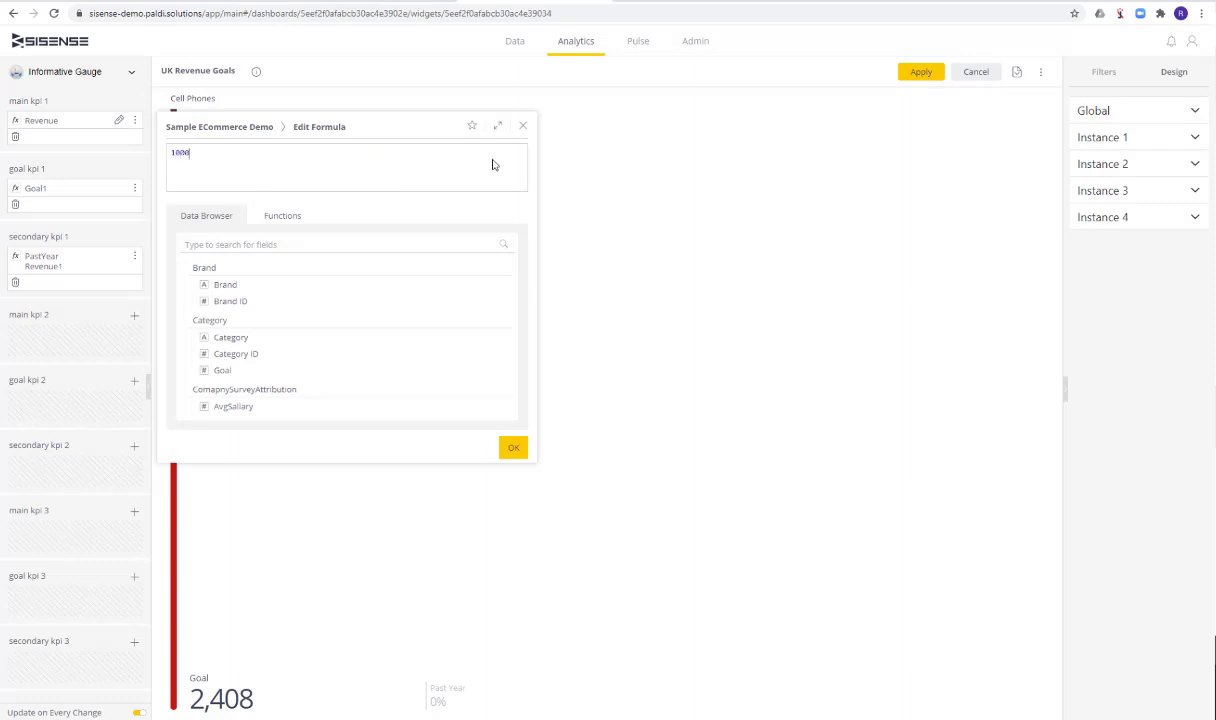
click(511, 446)
click(136, 139)
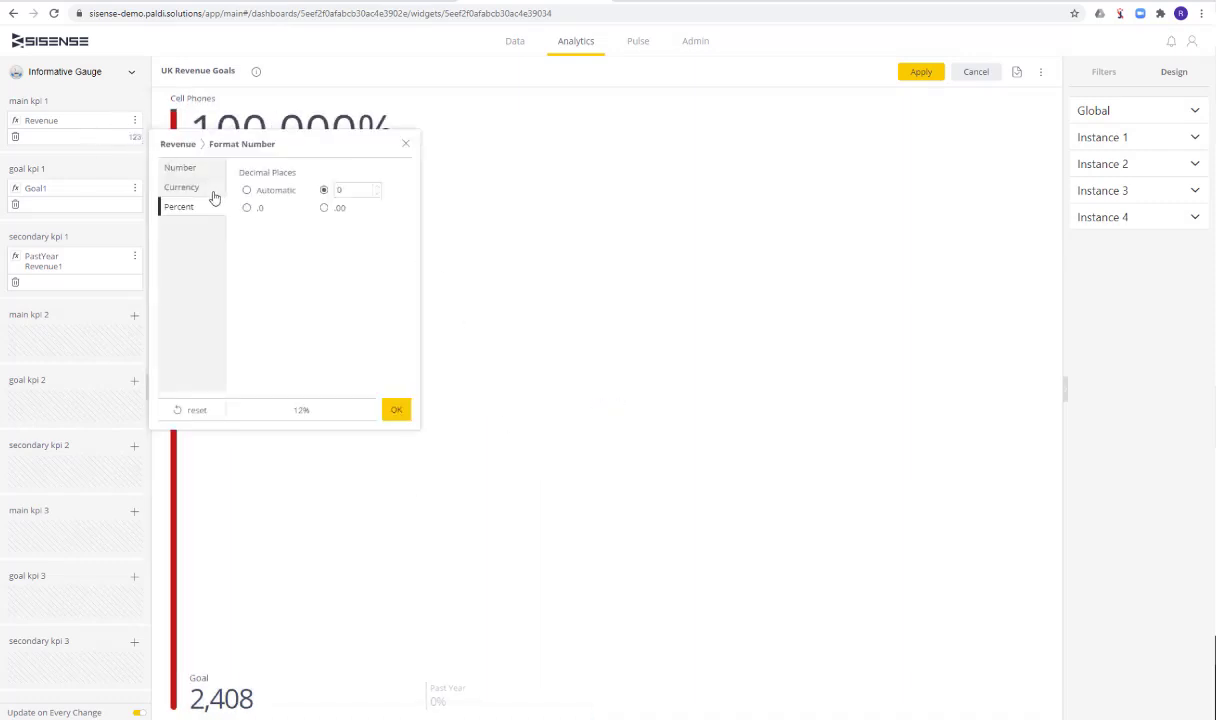
click(182, 168)
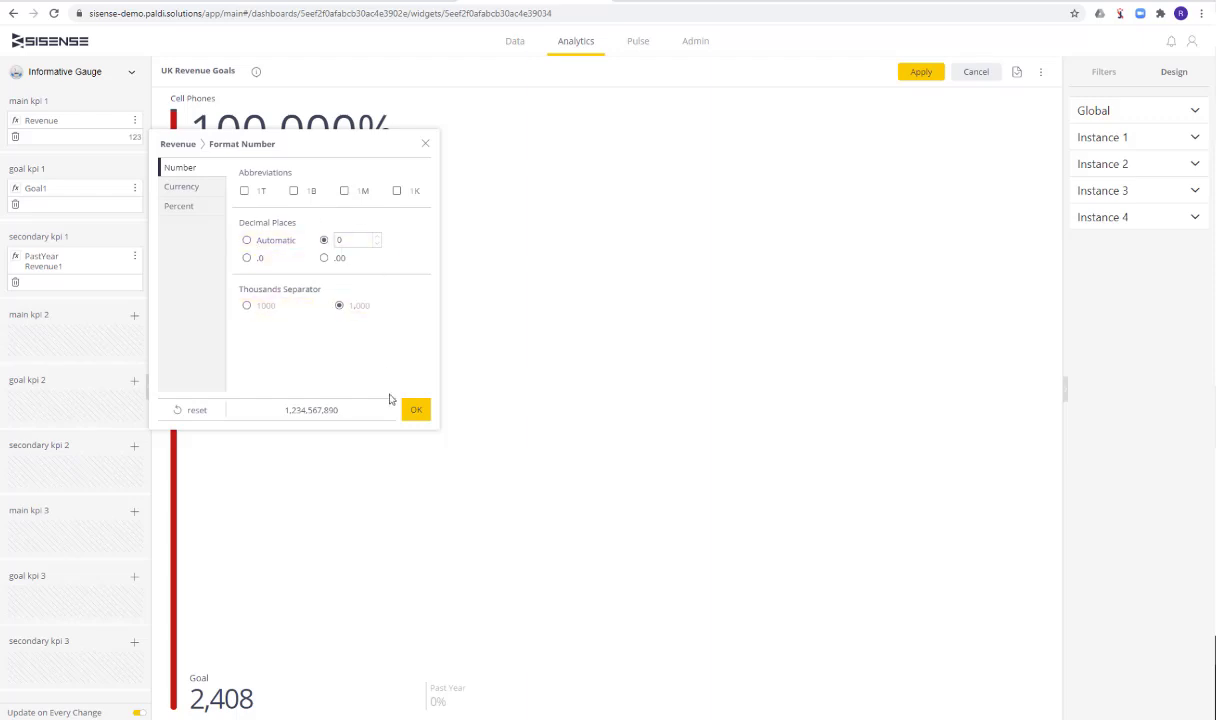
click(182, 187)
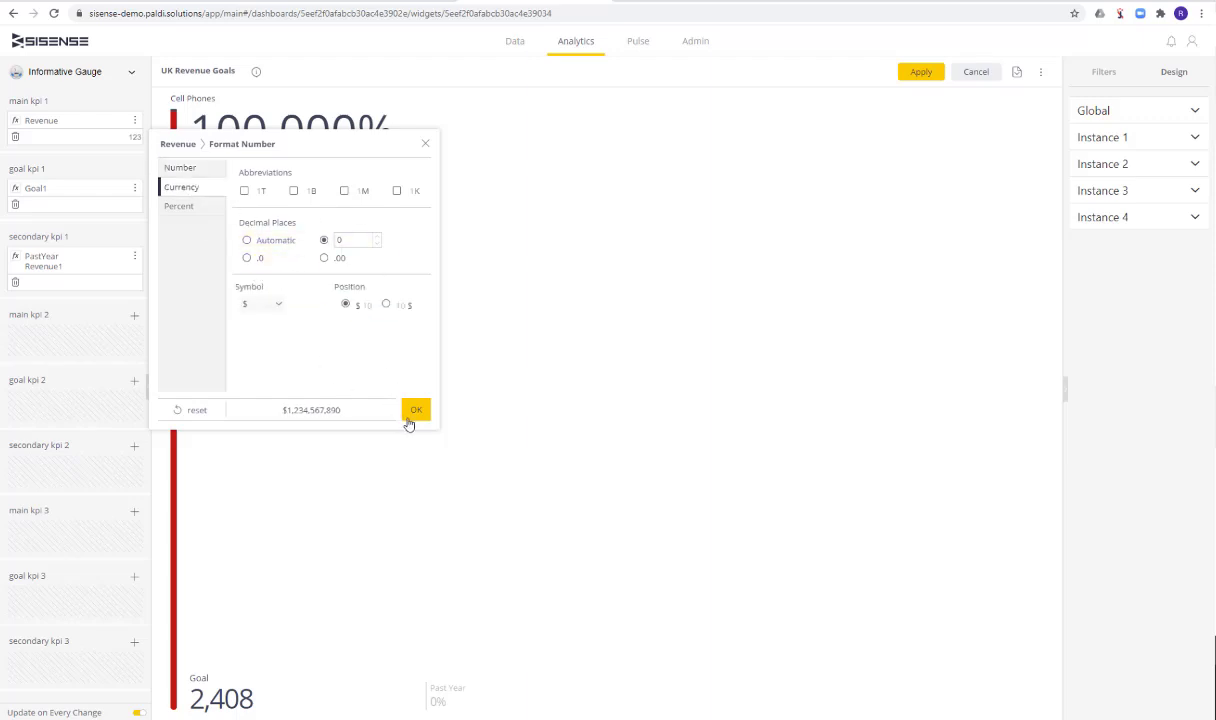
click(415, 410)
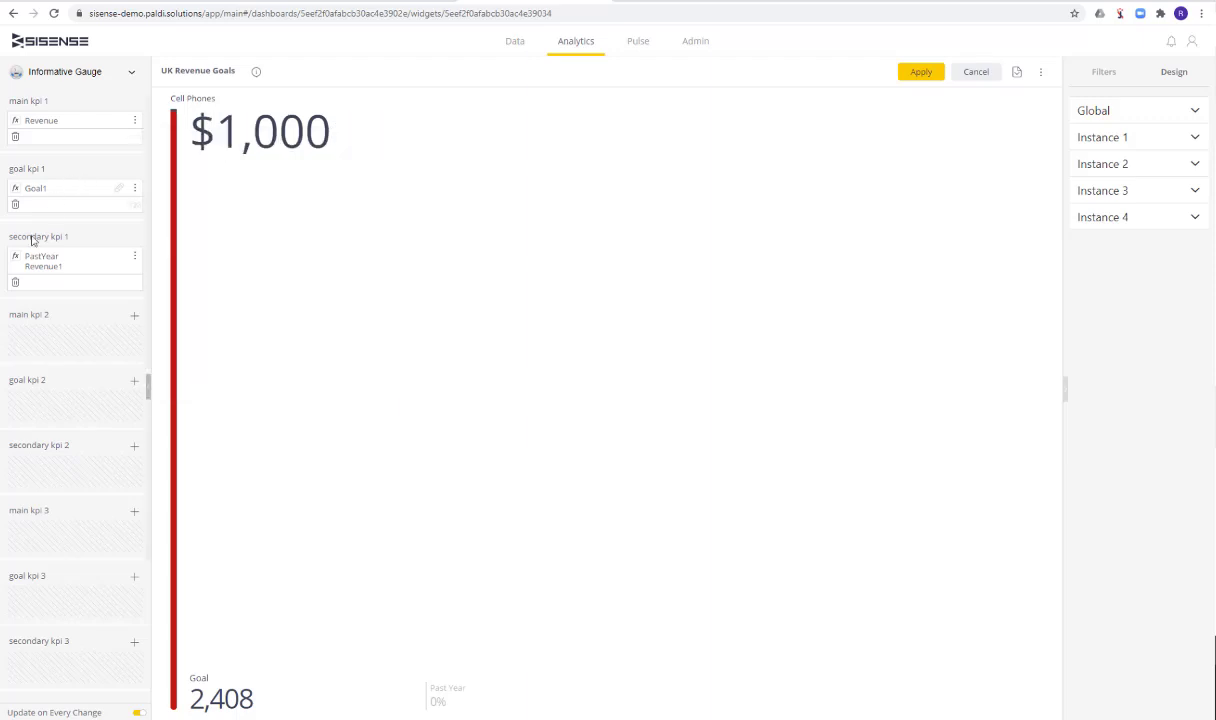
Replace the goal KPI 1 formula with 1500 and set its number format to currency
click(119, 189)
key(ctrl+a)
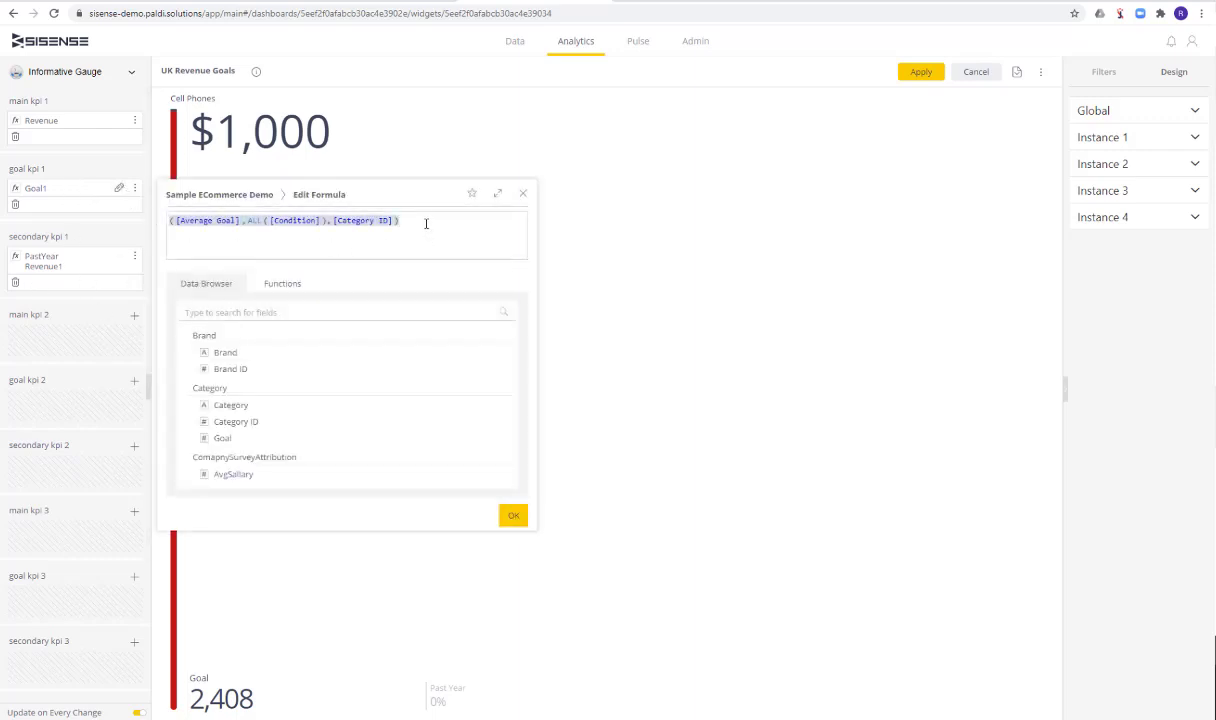
text(1500)
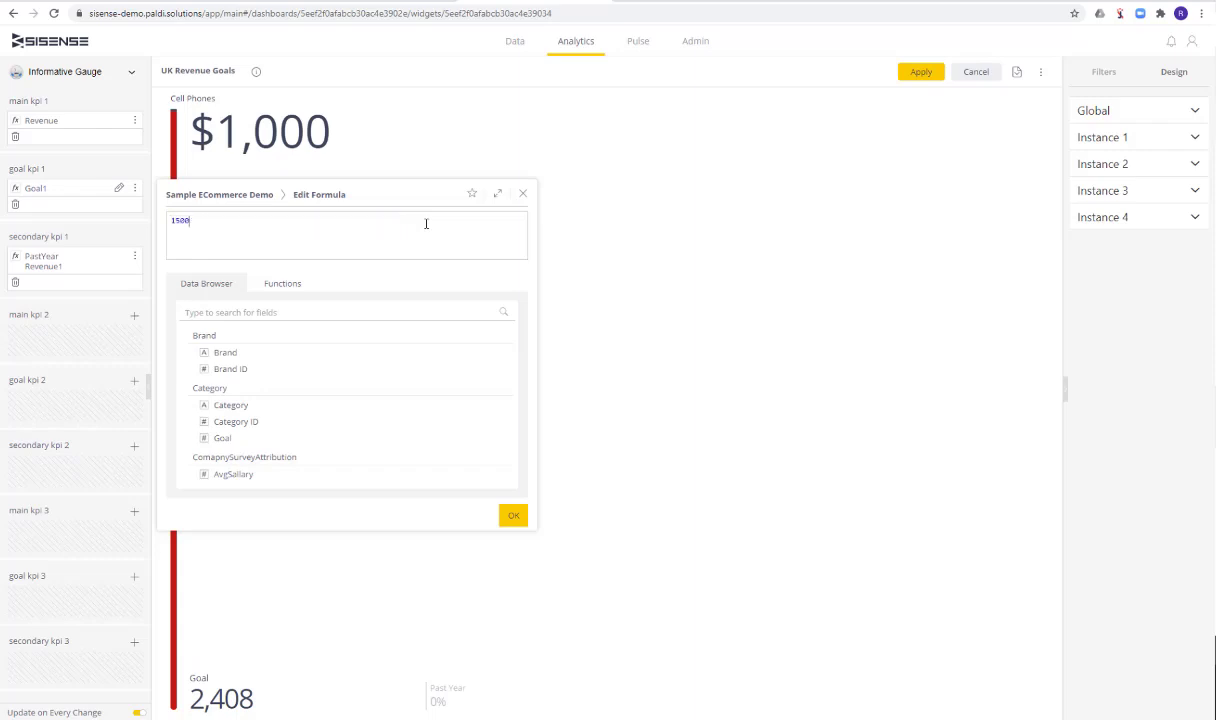
click(513, 515)
click(134, 205)
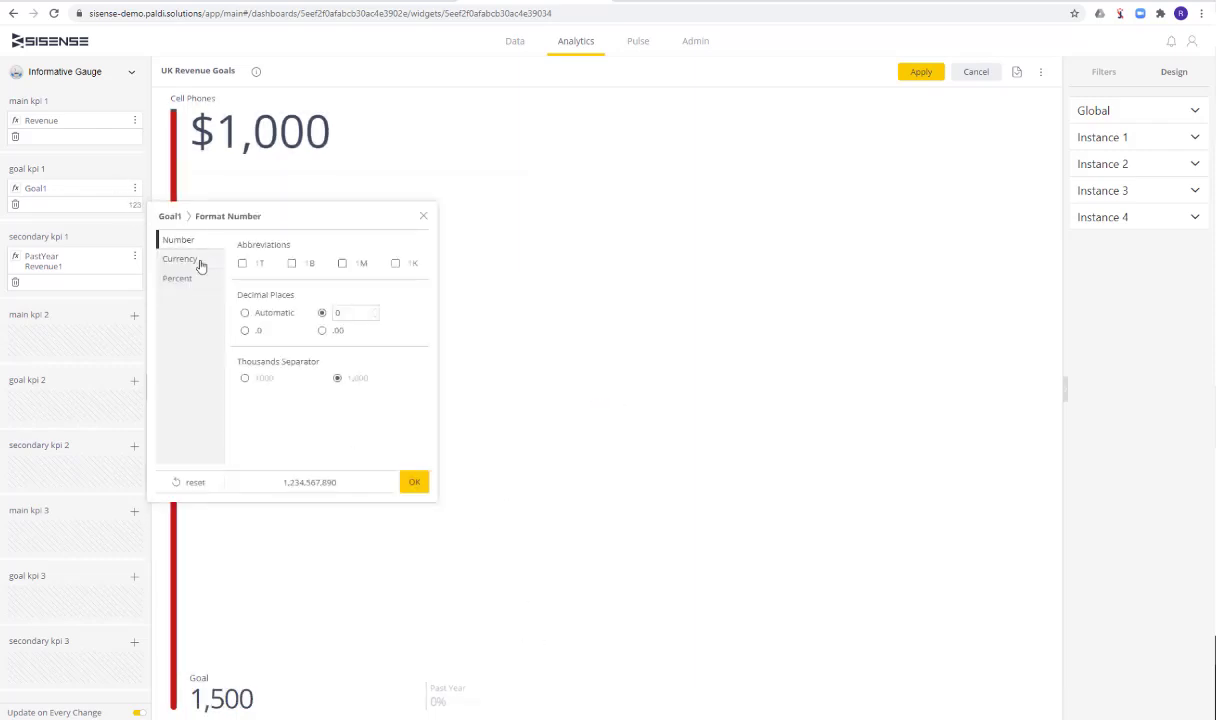
click(178, 256)
click(412, 483)
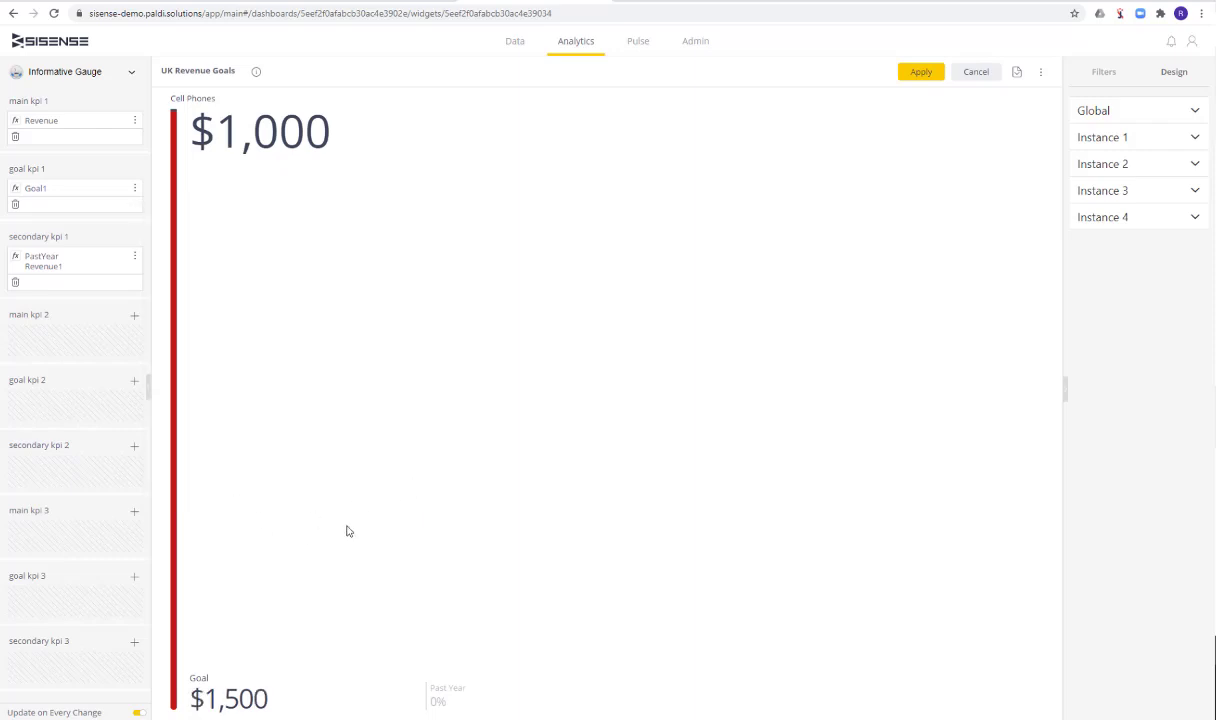
Replace the secondary KPI 1 formula with 1200 and set its number format to currency
click(118, 256)
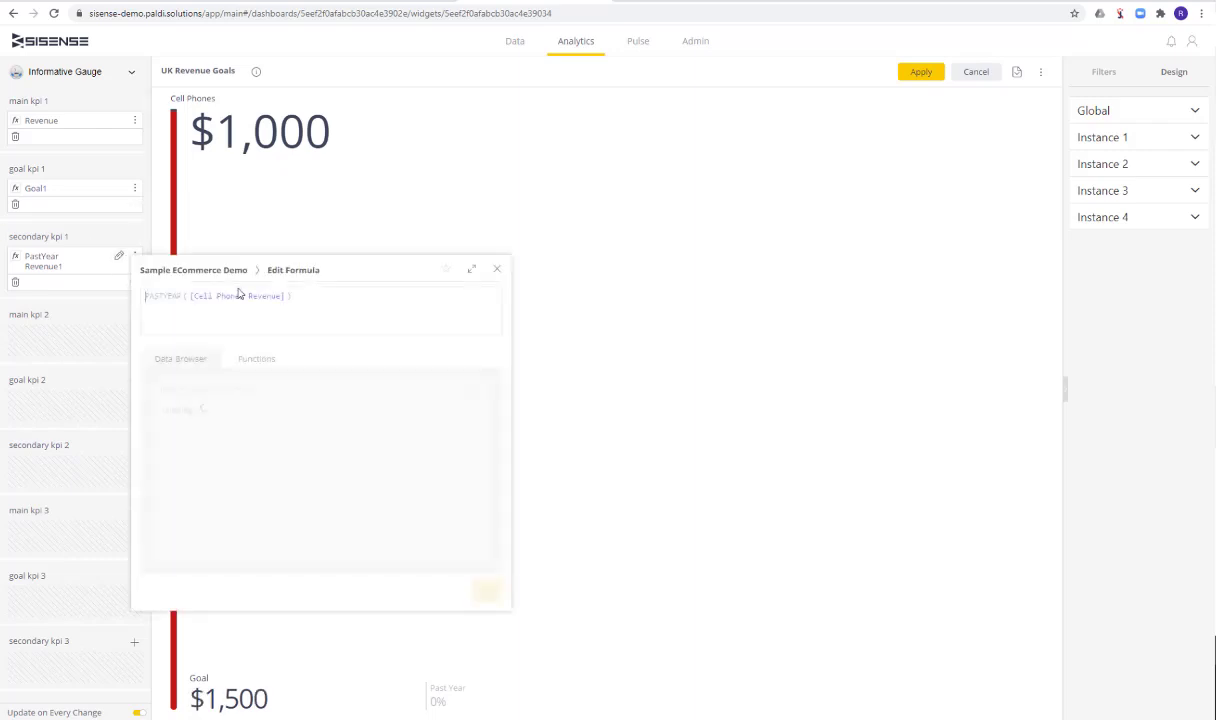
key(ctrl+a)
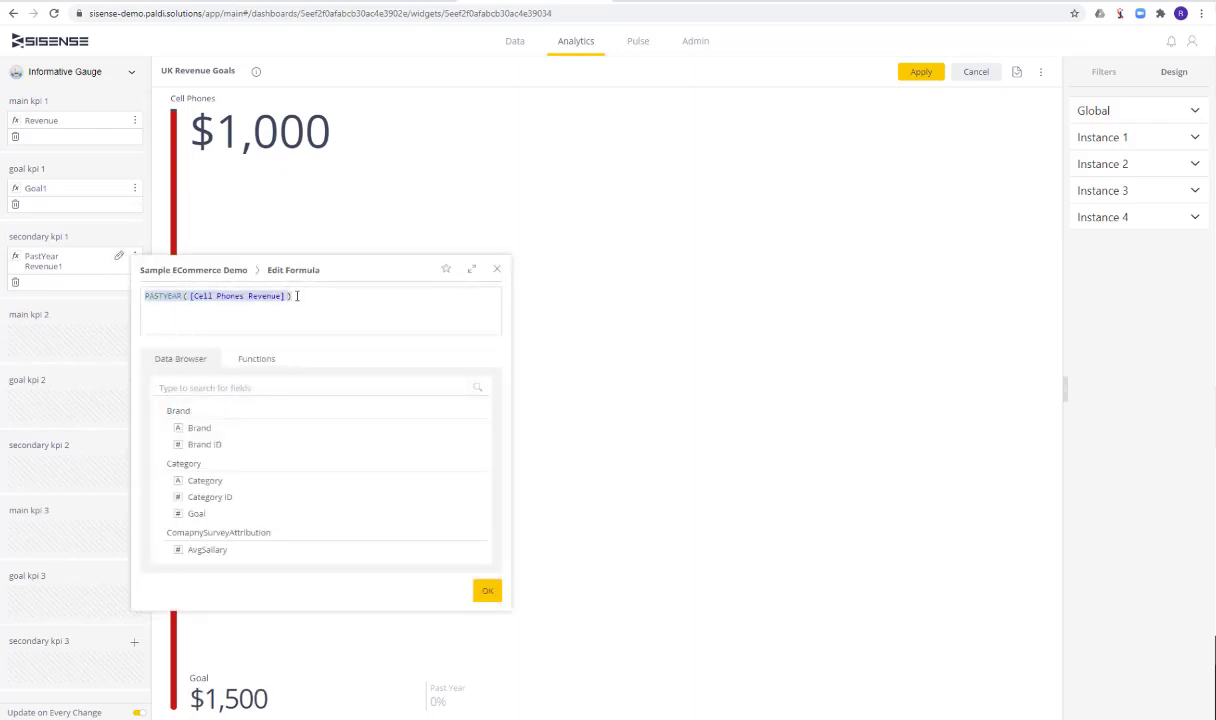
key(BackSpace)
text(1200)
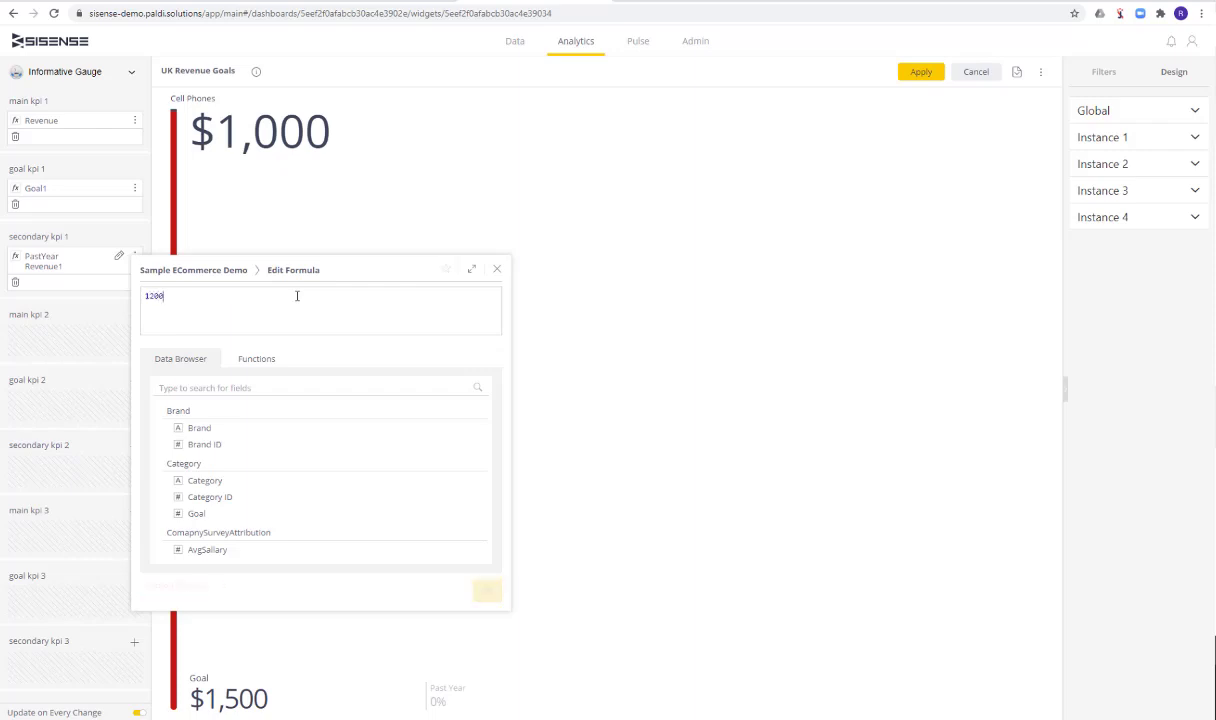
click(486, 590)
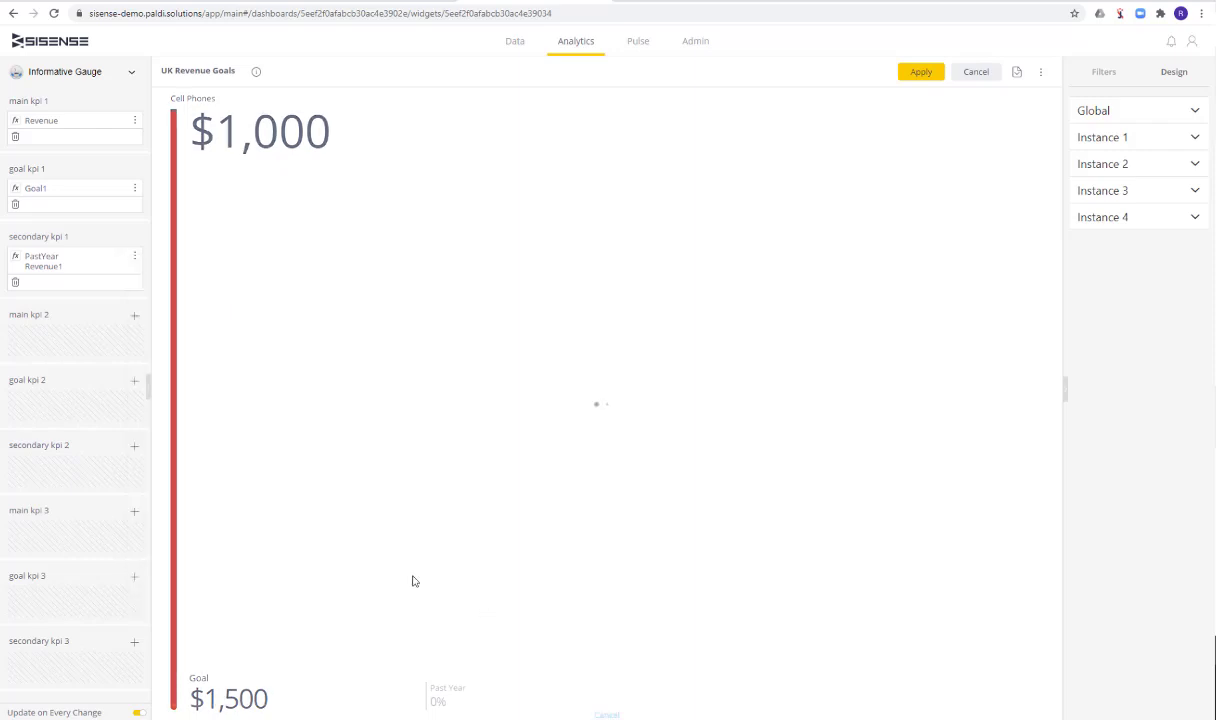
click(134, 285)
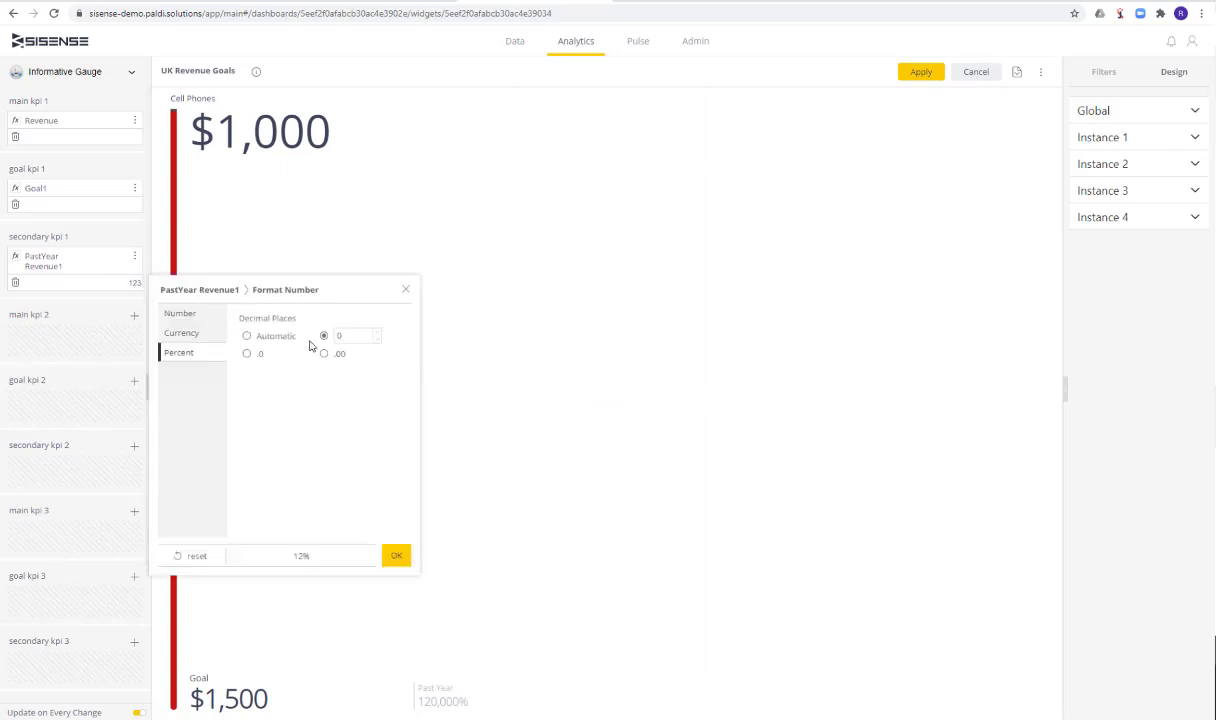
click(188, 313)
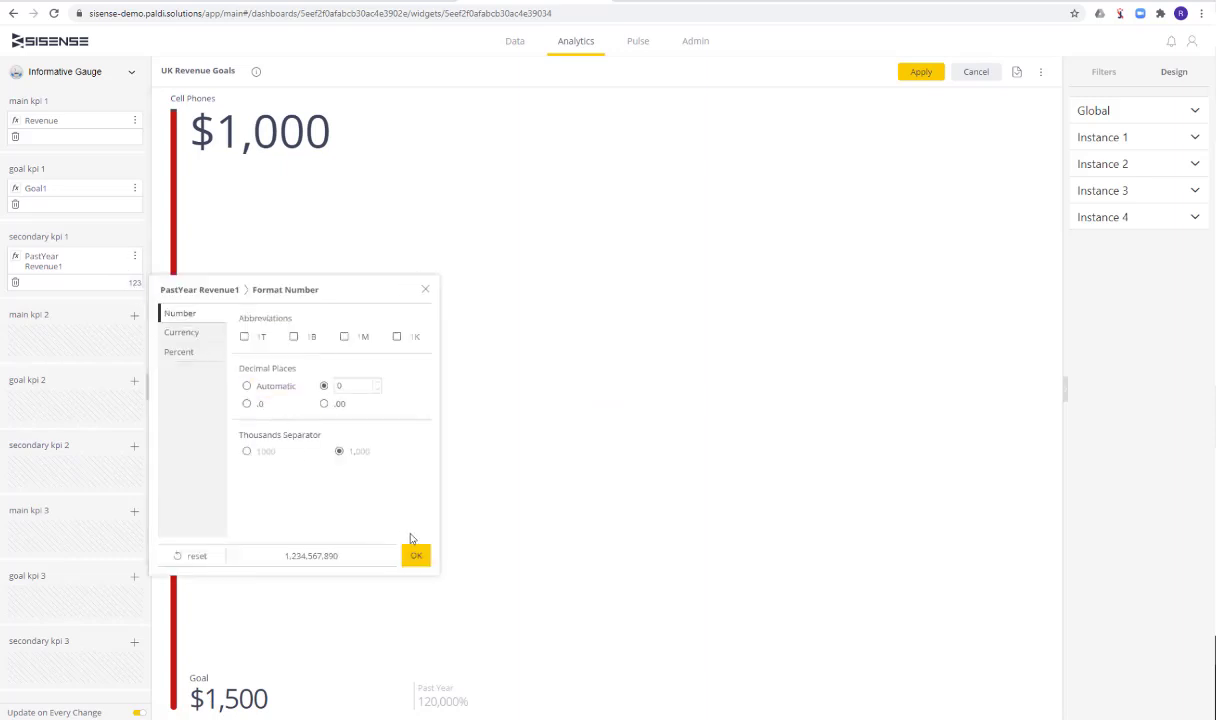
click(185, 332)
click(415, 555)
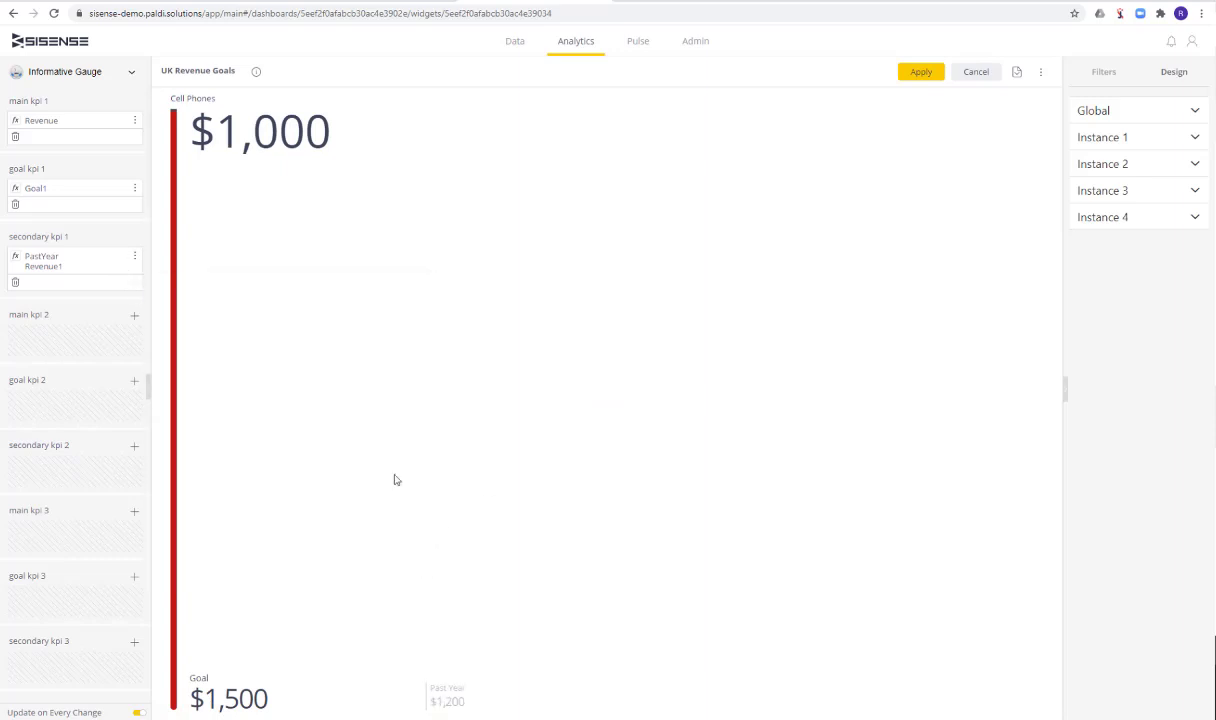
Set the Max Value of Instance 1 to 2000 in the widget's design settings
click(1108, 145)
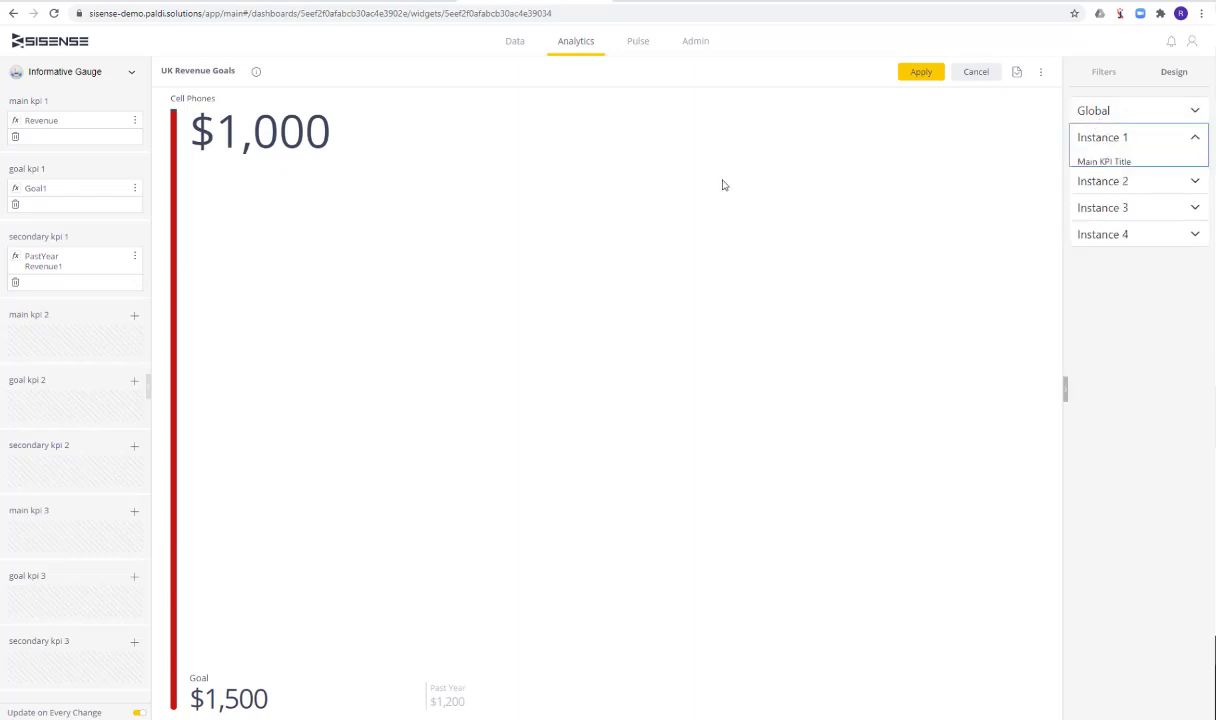
click(1120, 401)
key(BackSpace)
text(2000)
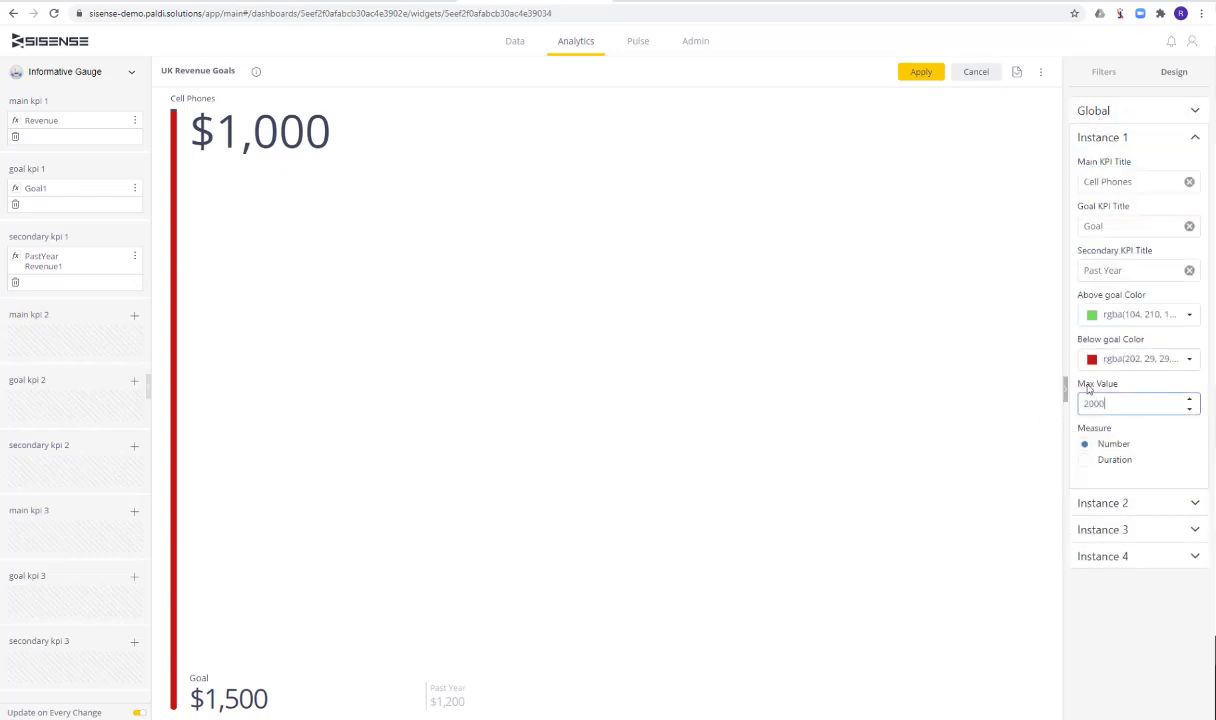
click(904, 375)
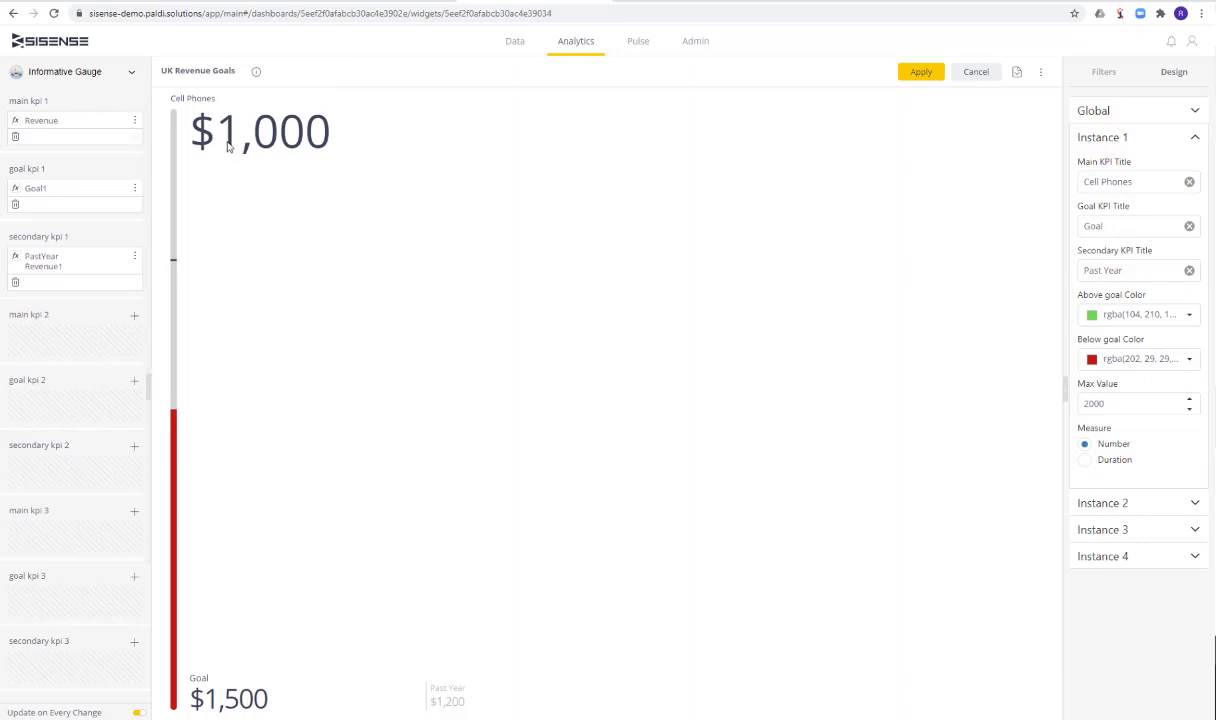
Examine the gauge's main, goal and past-year values and the number format options of secondary KPI 1
double_click(287, 141)
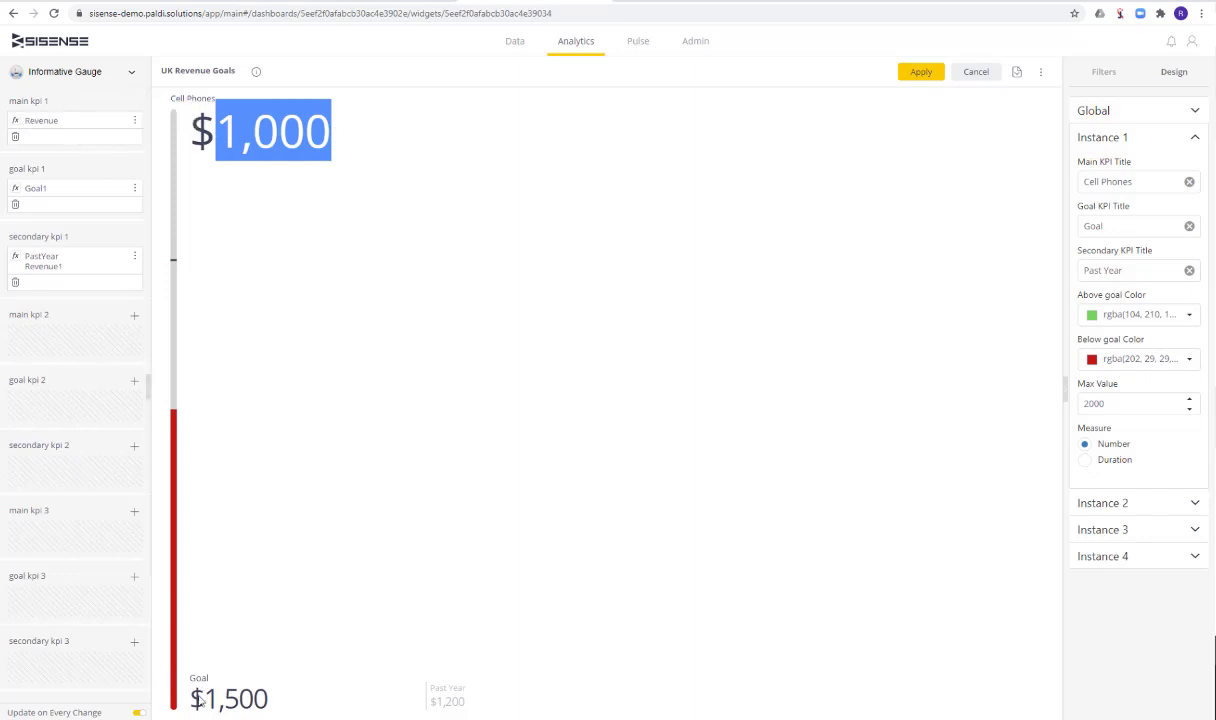
drag(199, 703, 268, 698)
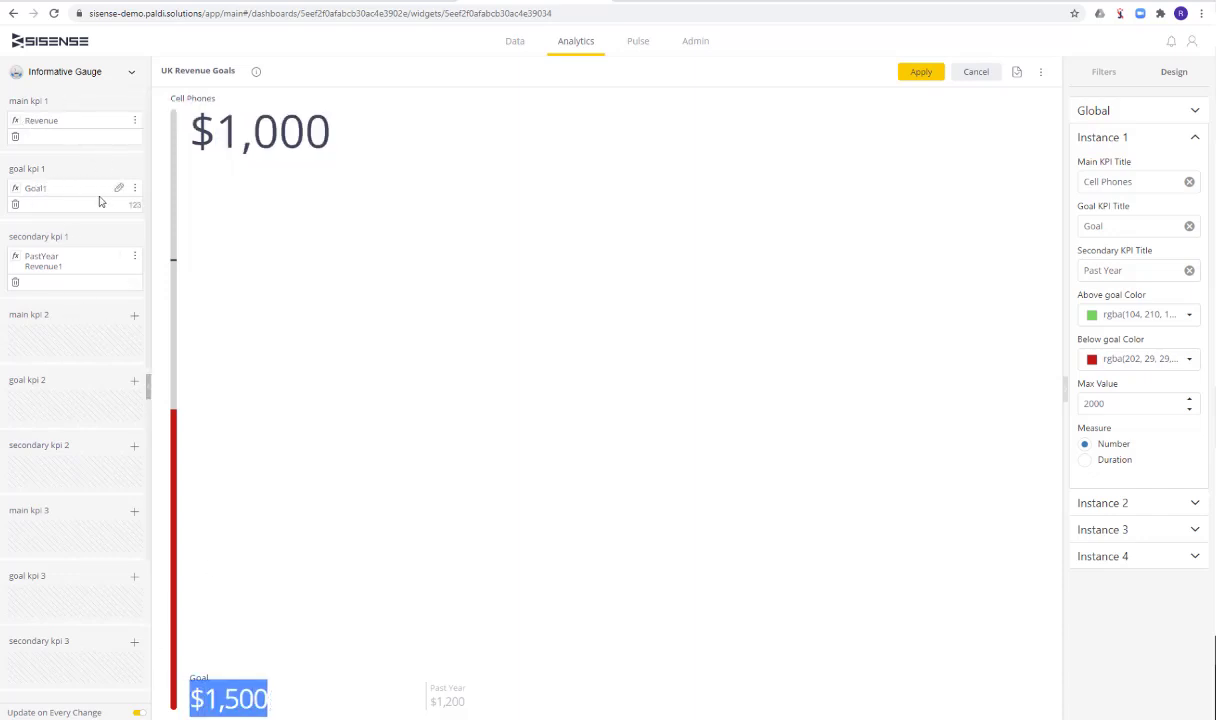
drag(427, 702, 472, 704)
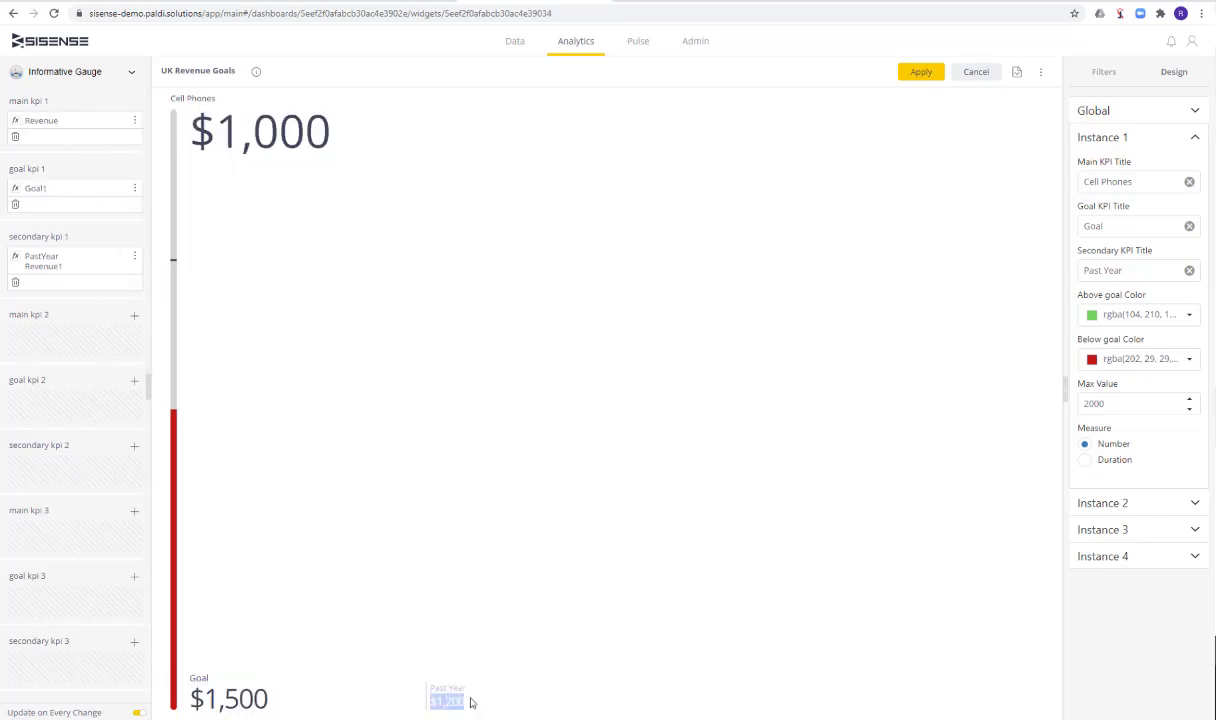
click(136, 286)
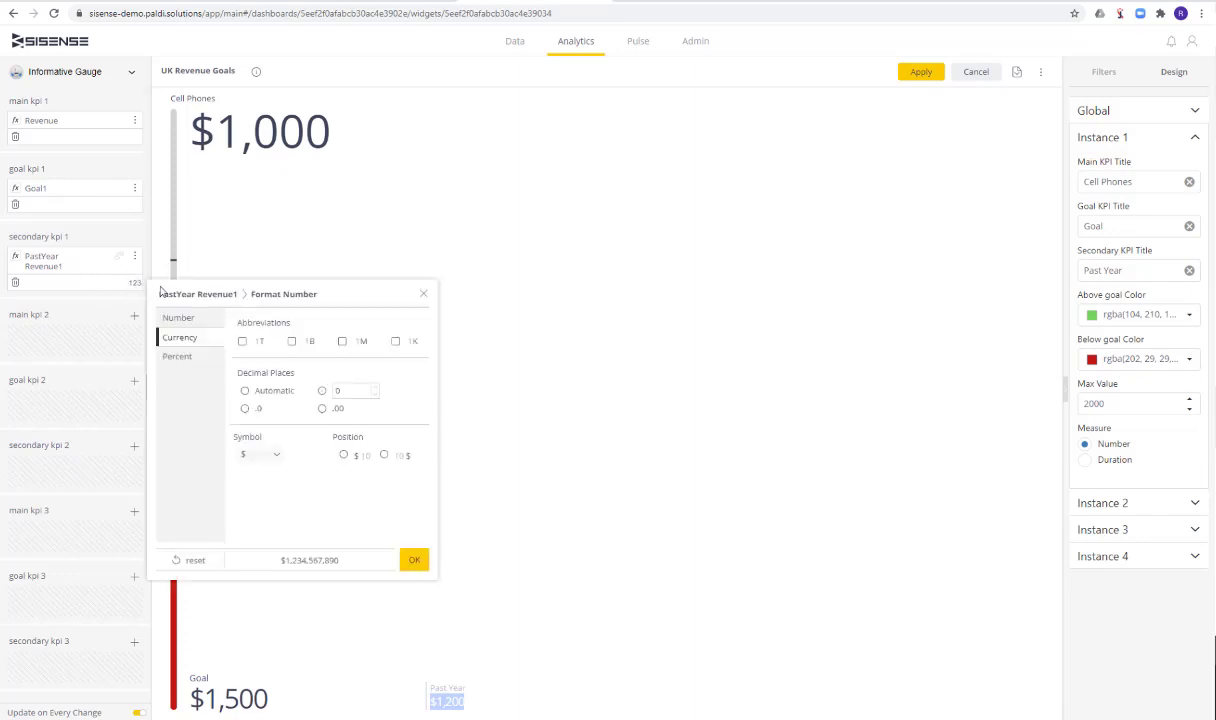
click(422, 296)
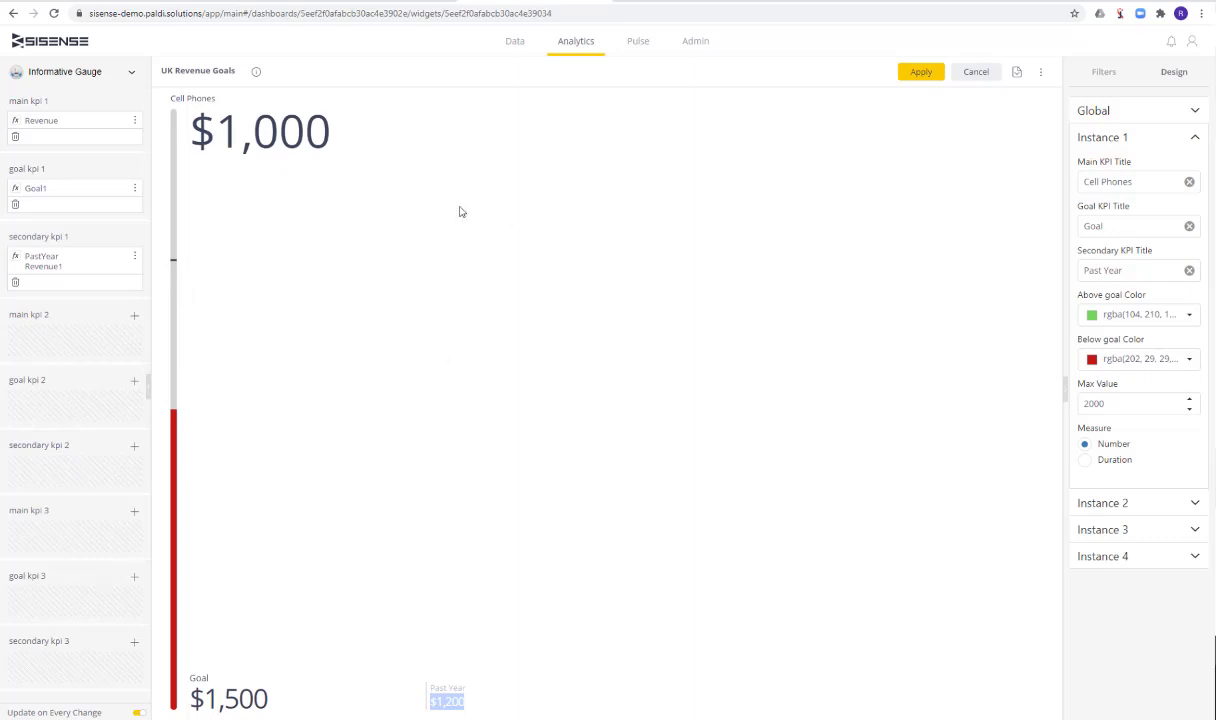
Review the Instance 1 design settings and highlight its Main KPI Title
click(1135, 139)
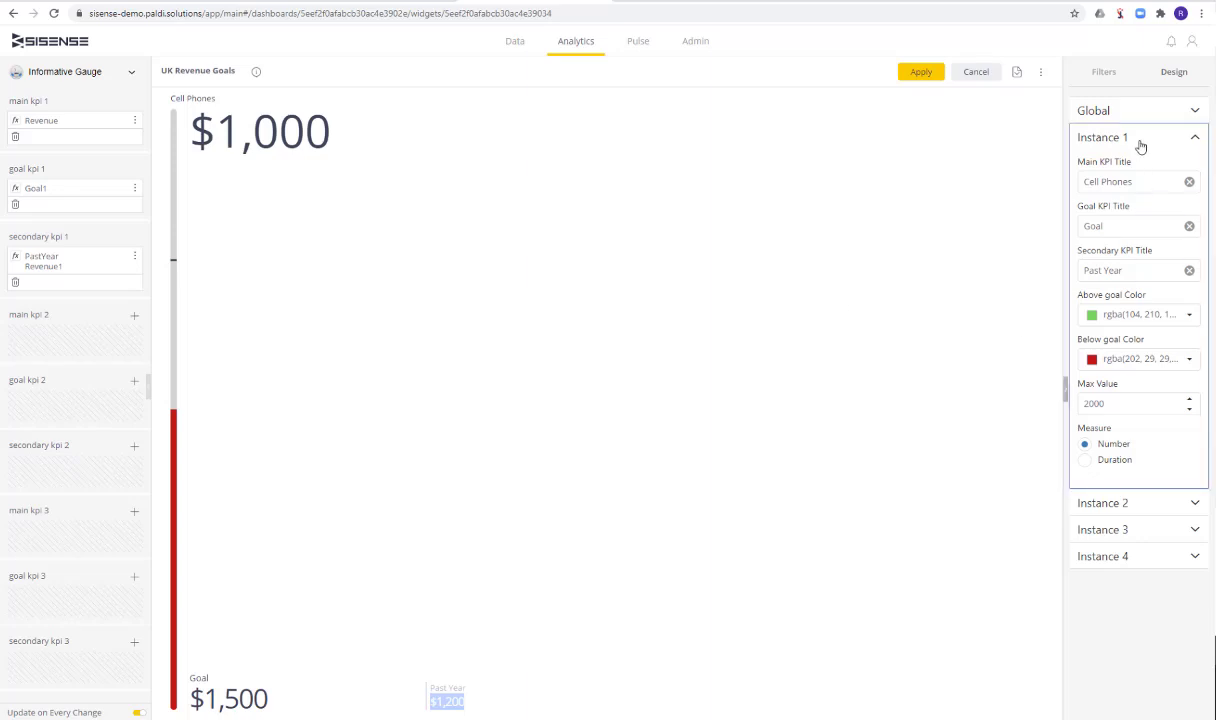
click(1122, 142)
triple_click(1078, 182)
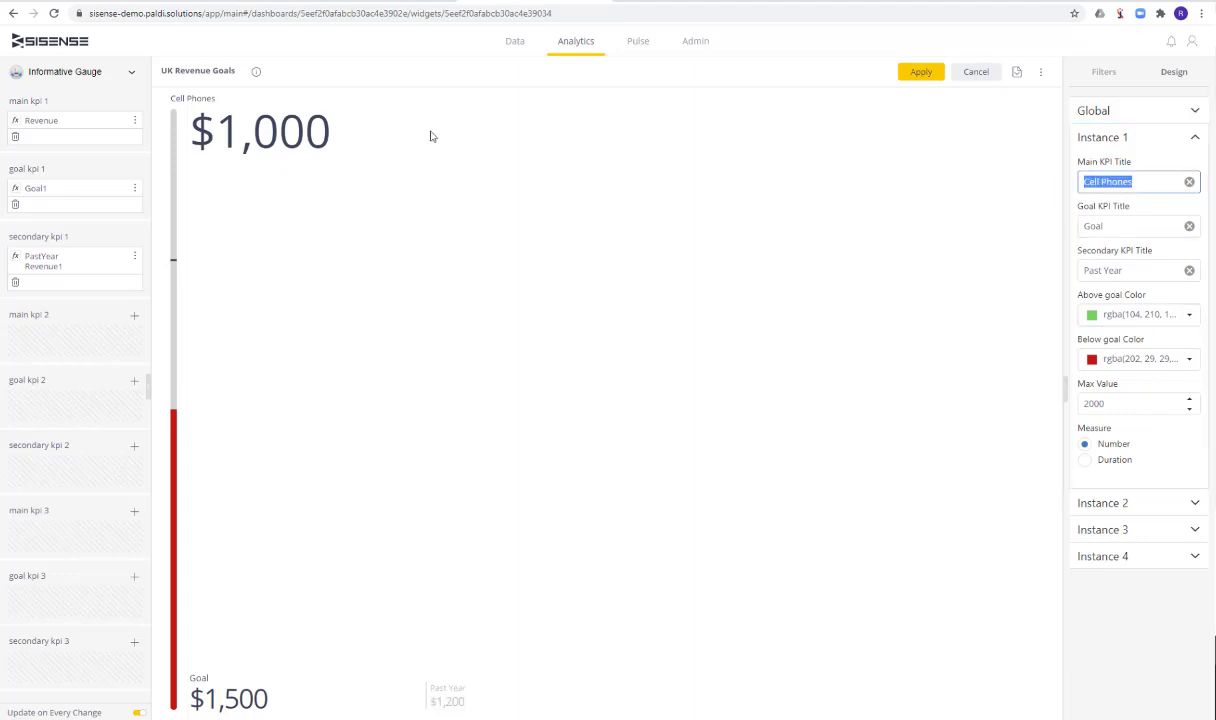
Compare the Main, Goal and Secondary KPI Title settings of Instance 1 with their labels on the gauge
drag(218, 102, 170, 95)
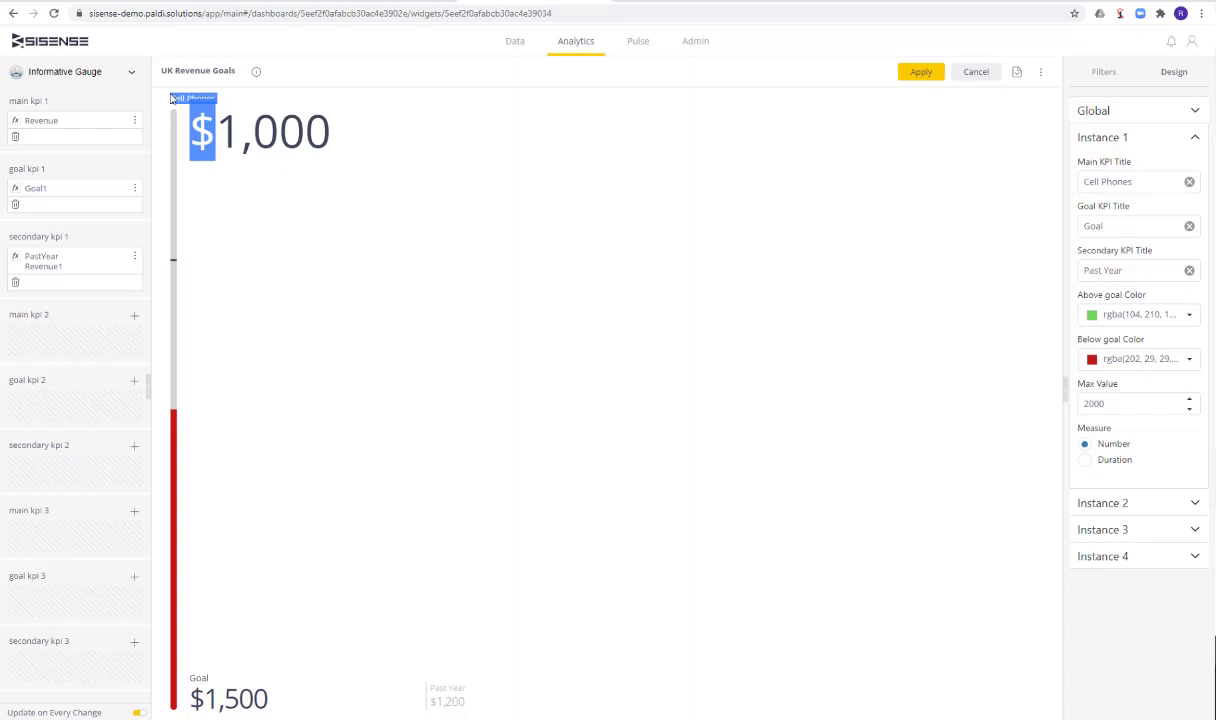
click(813, 212)
drag(1115, 226, 1036, 213)
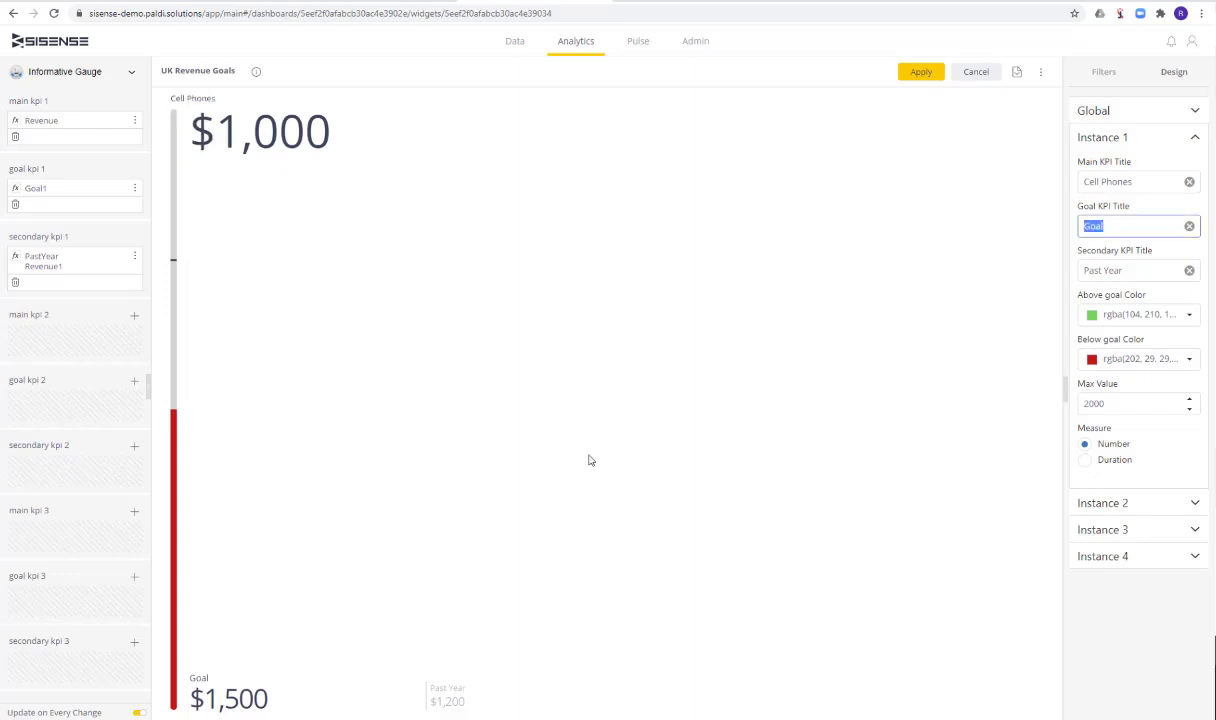
double_click(194, 683)
drag(1125, 270, 1062, 277)
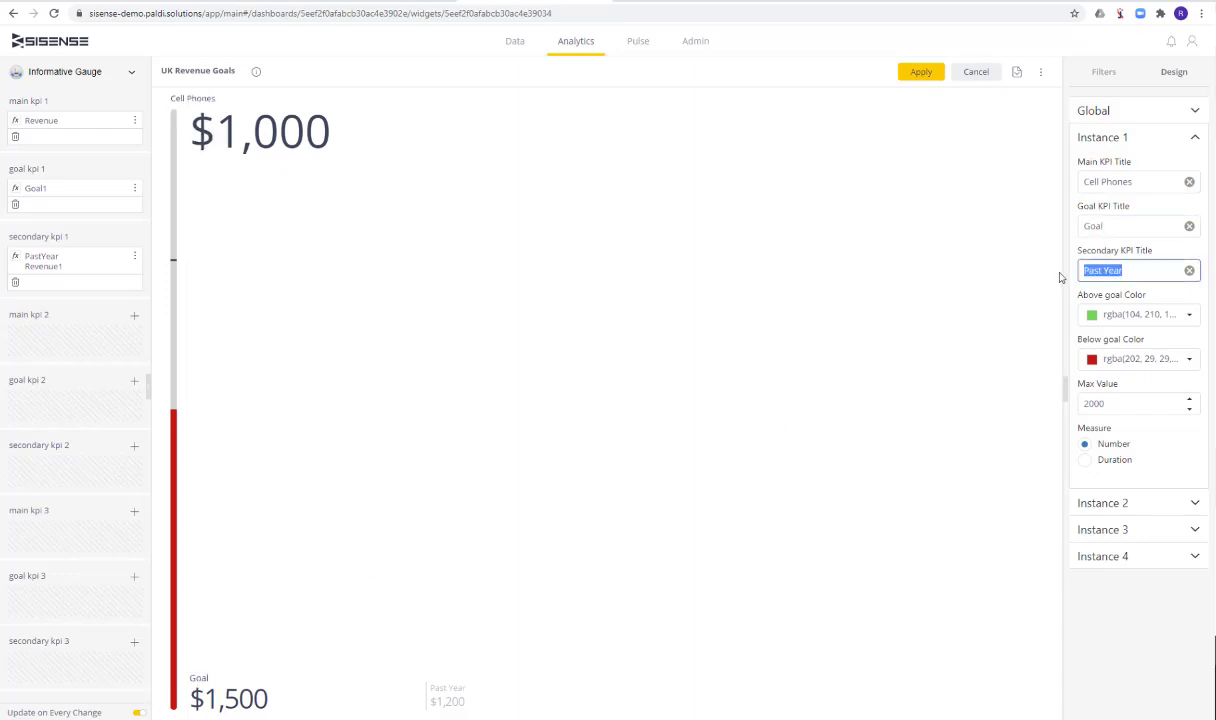
drag(466, 692, 430, 693)
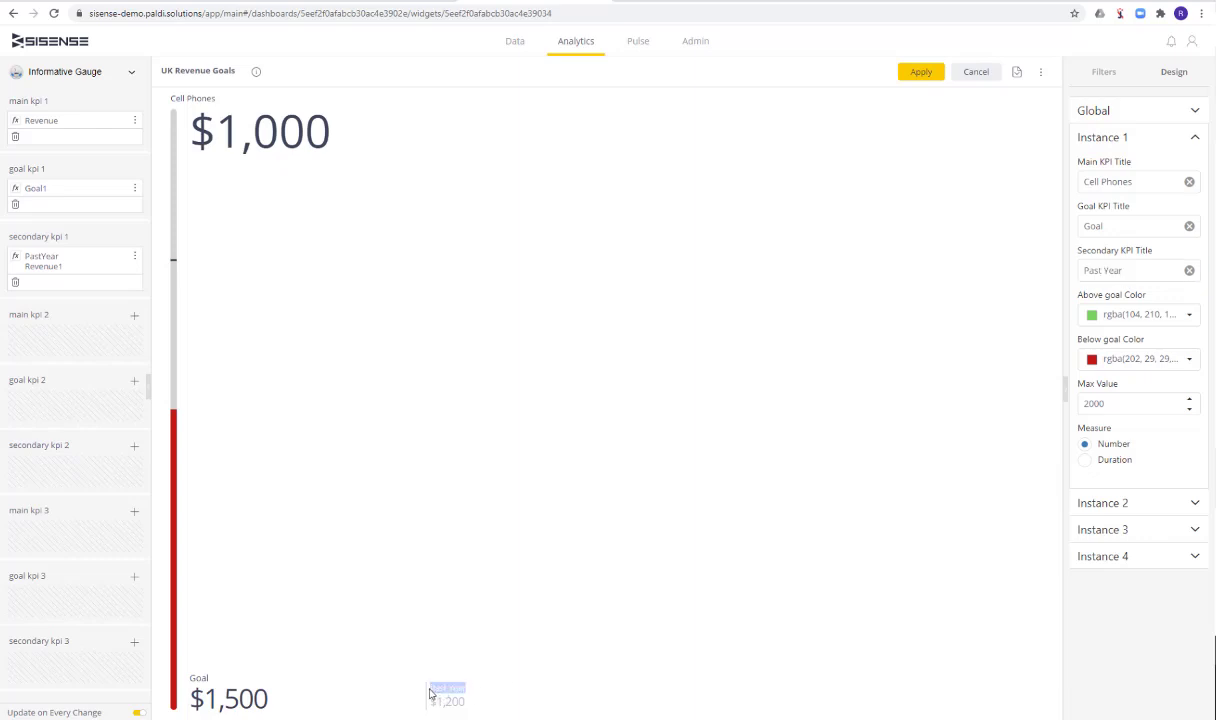
click(760, 395)
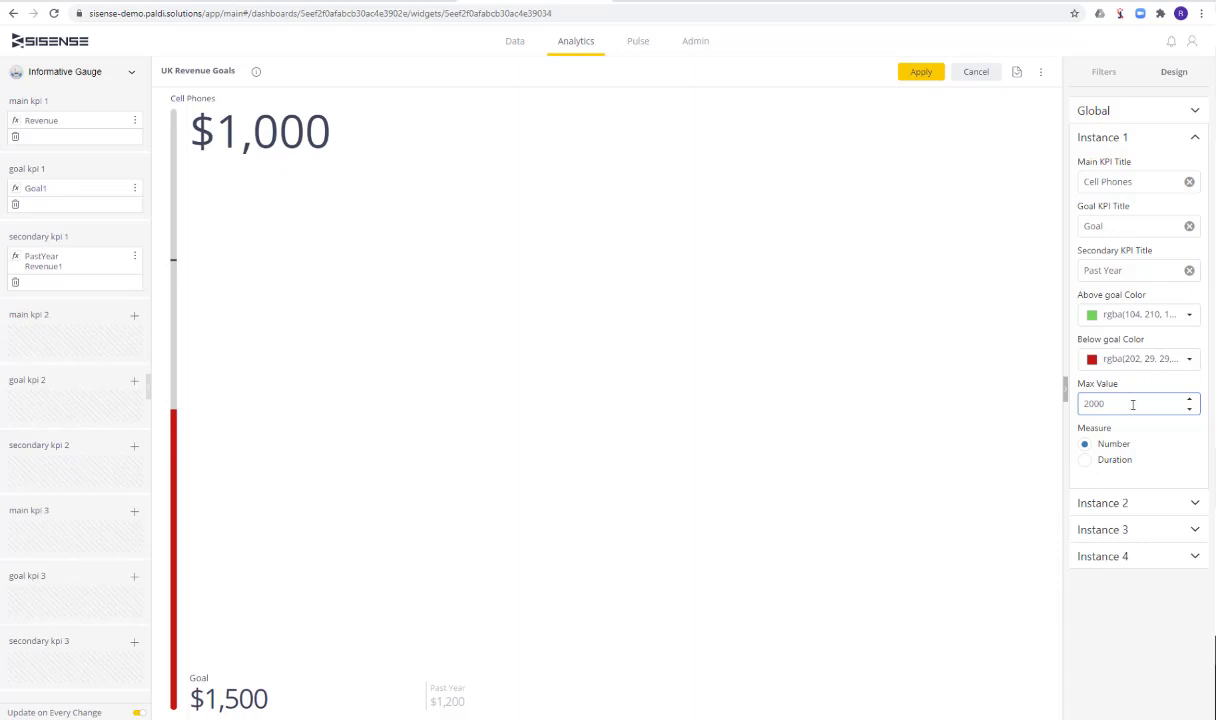
Set the Max Value of Instance 1 to 4000 and inspect the main KPI value on the gauge
click(984, 413)
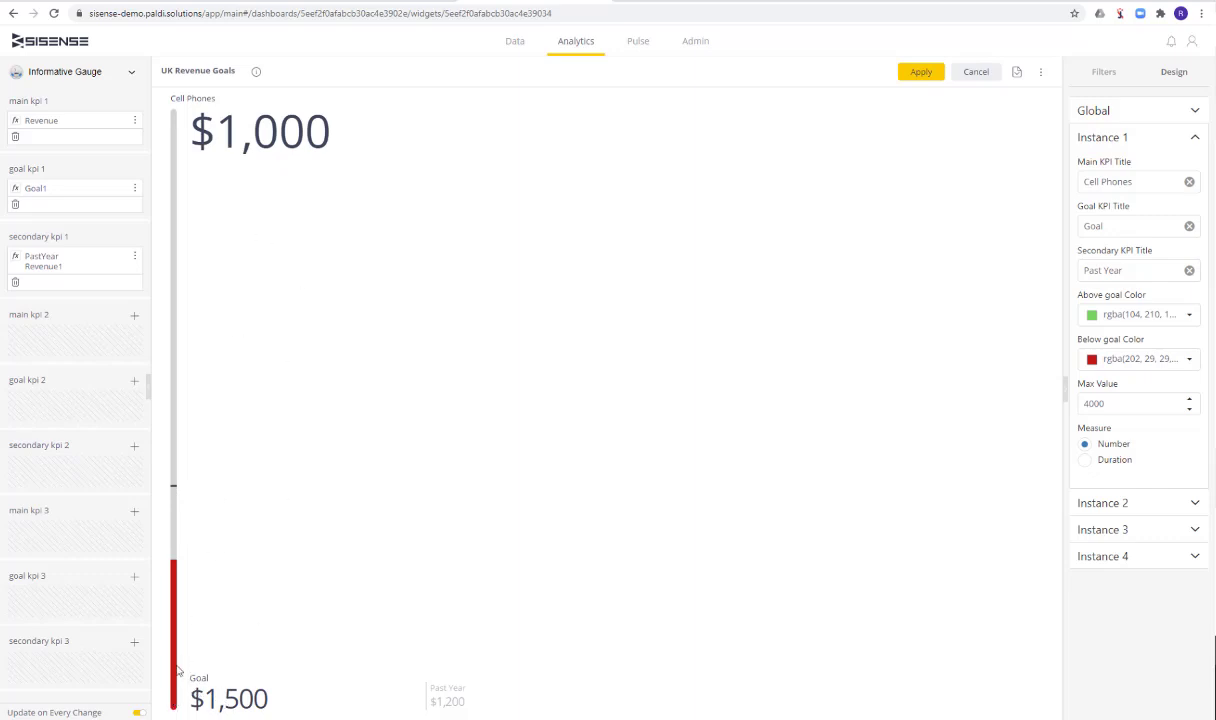
drag(206, 134, 333, 146)
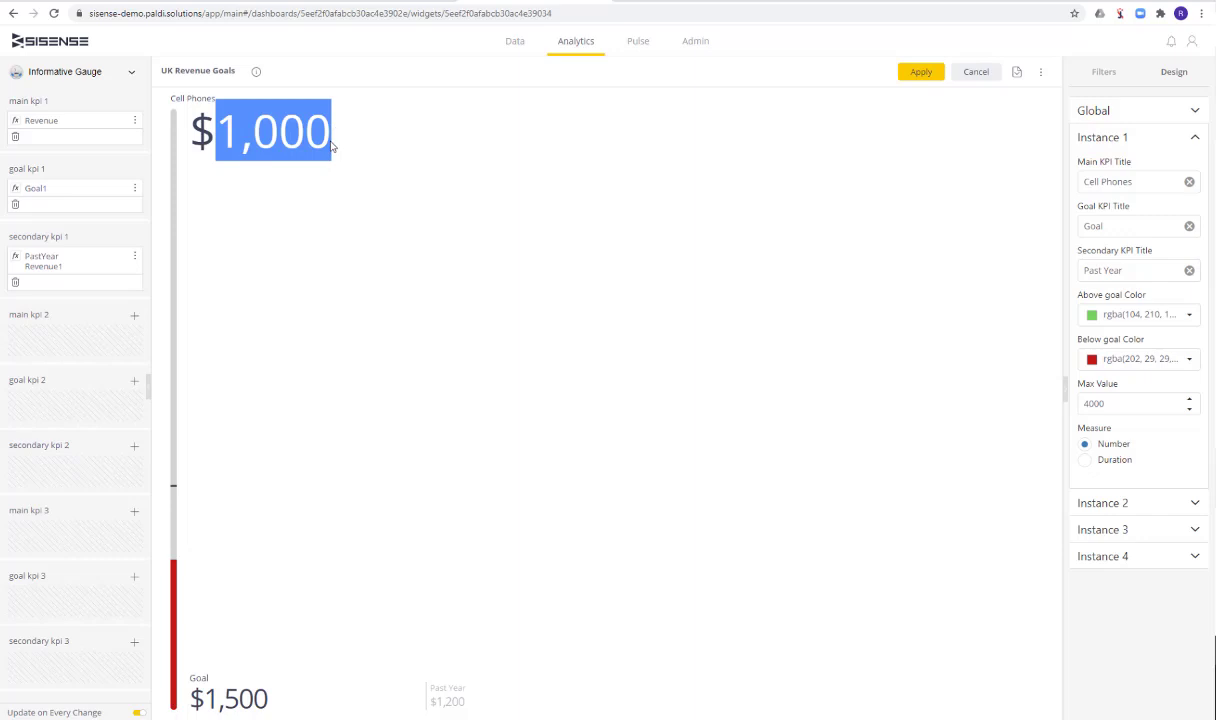
Set the Max Value of Instance 1 back to 2000
click(1129, 403)
key(ctrl+a)
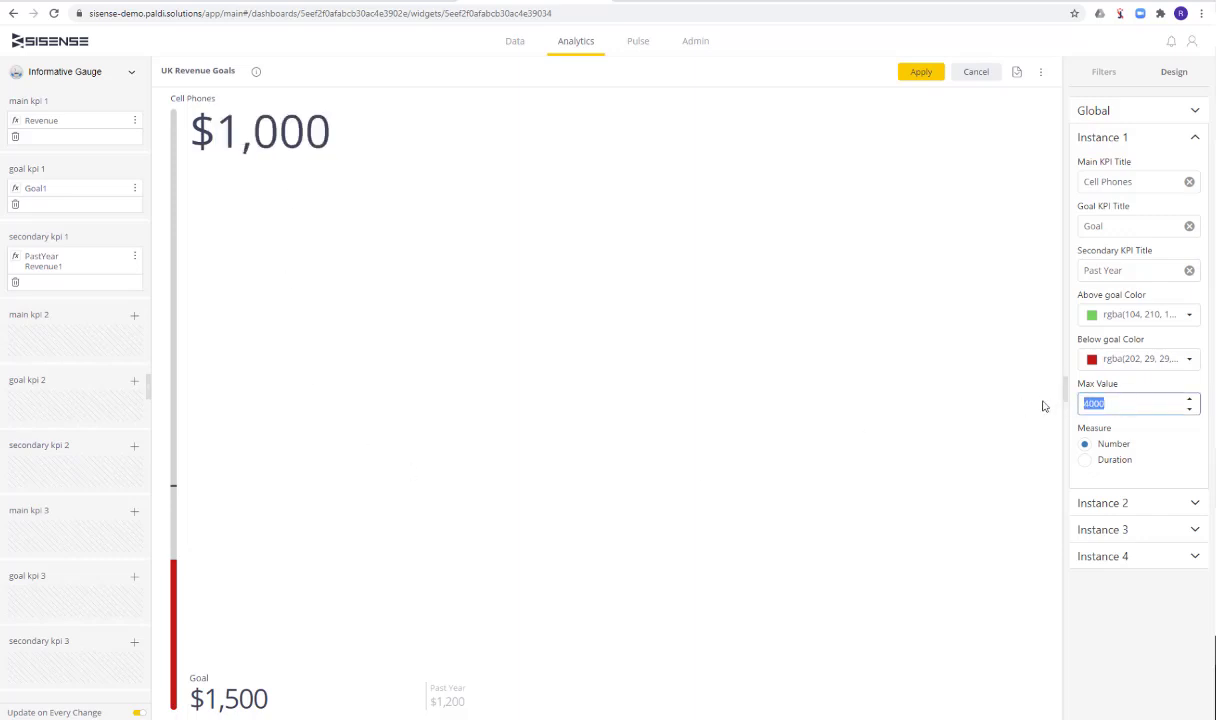
text(300)
key(BackSpace)
key(BackSpace)
text(20)
click(903, 308)
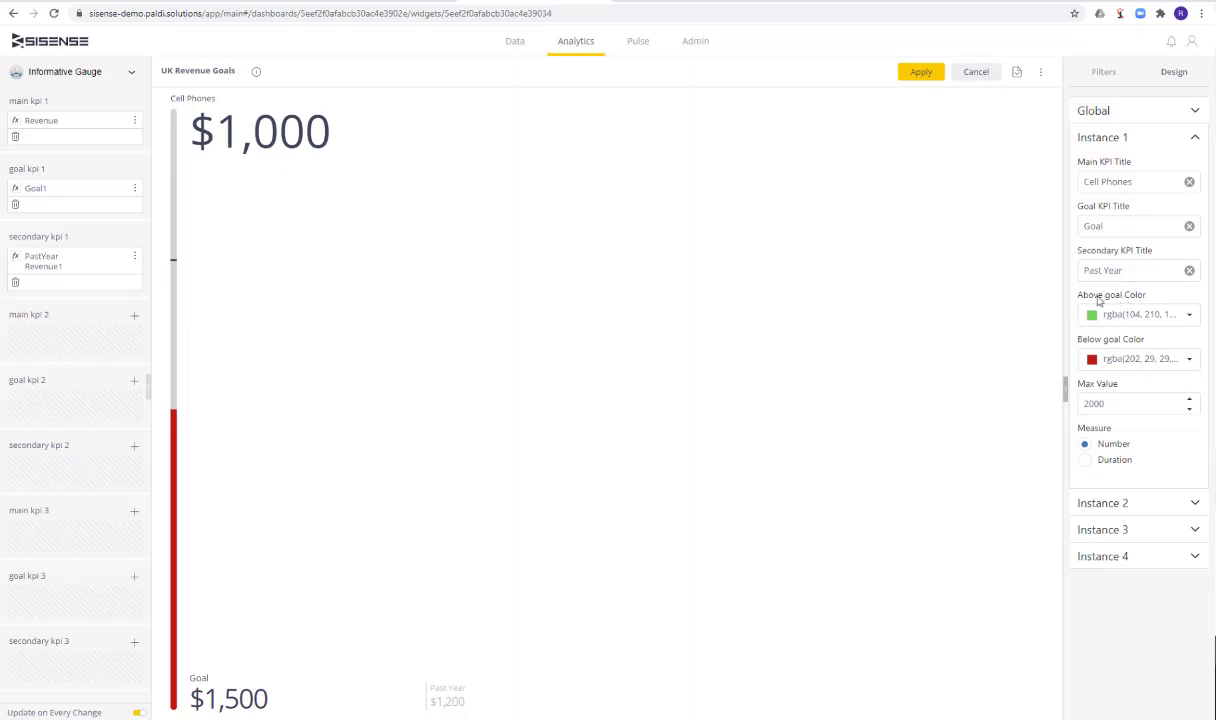
Change the Below goal Color of Instance 1 to purple, RGB 173, 28, 201
click(1137, 315)
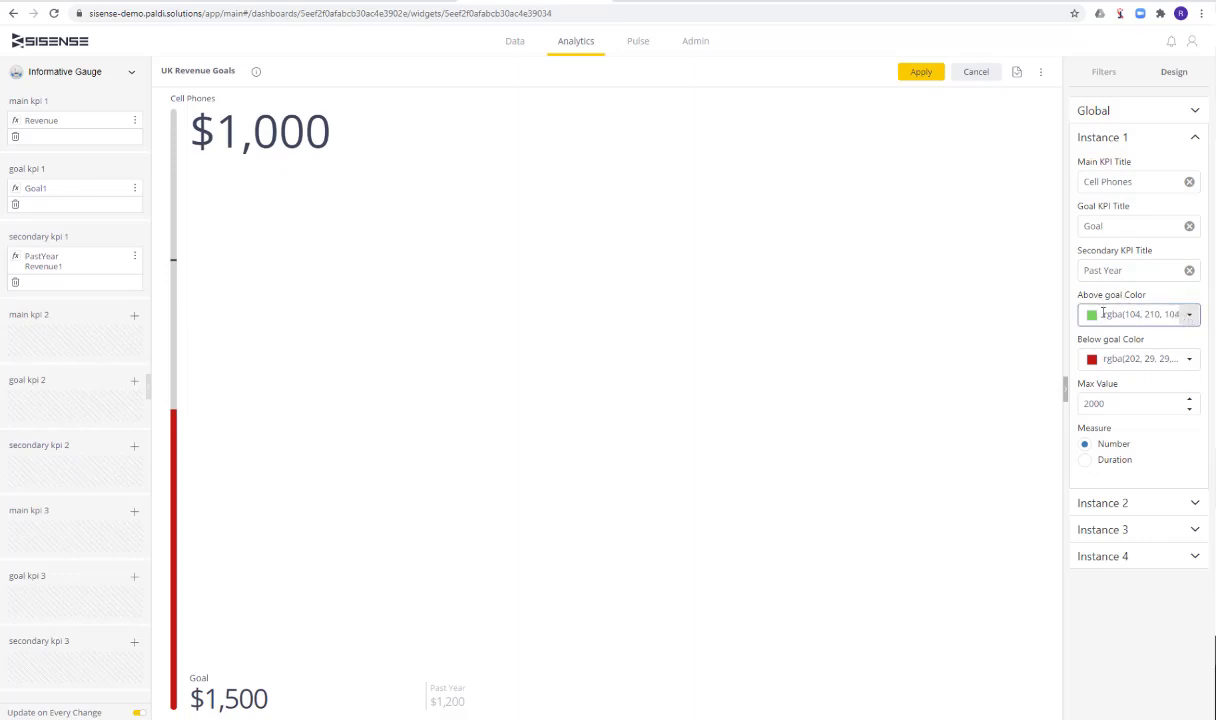
click(1179, 361)
click(1179, 362)
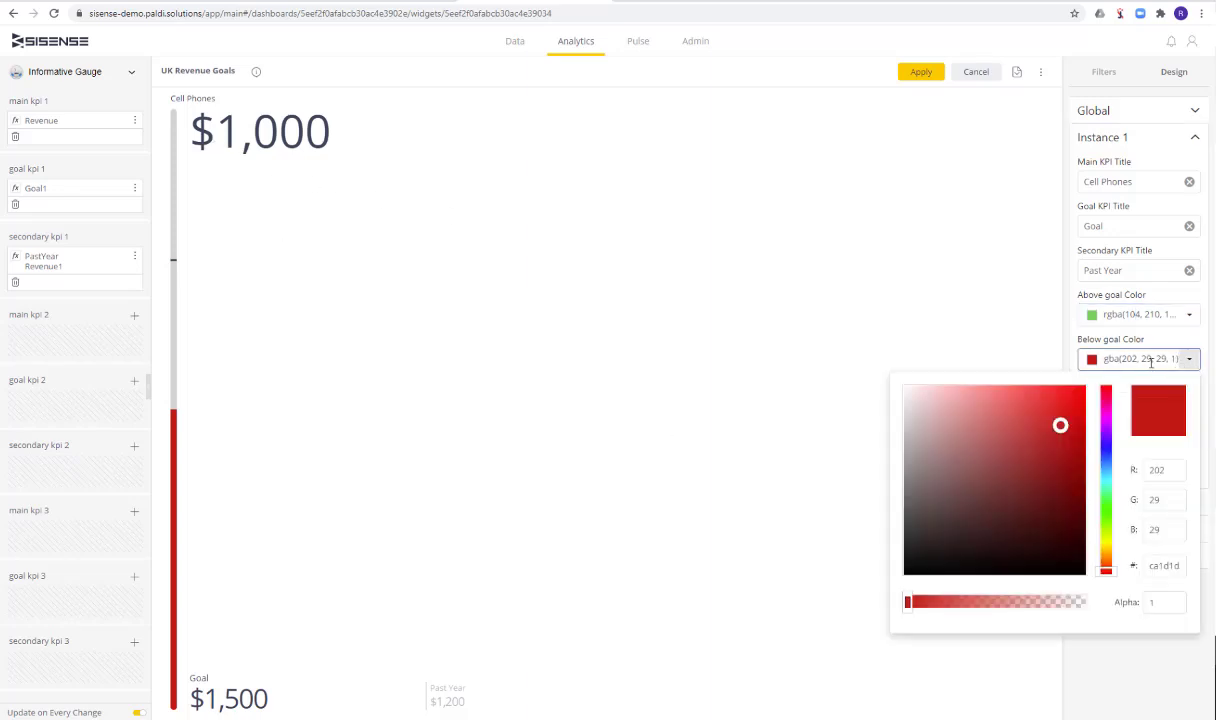
click(1106, 425)
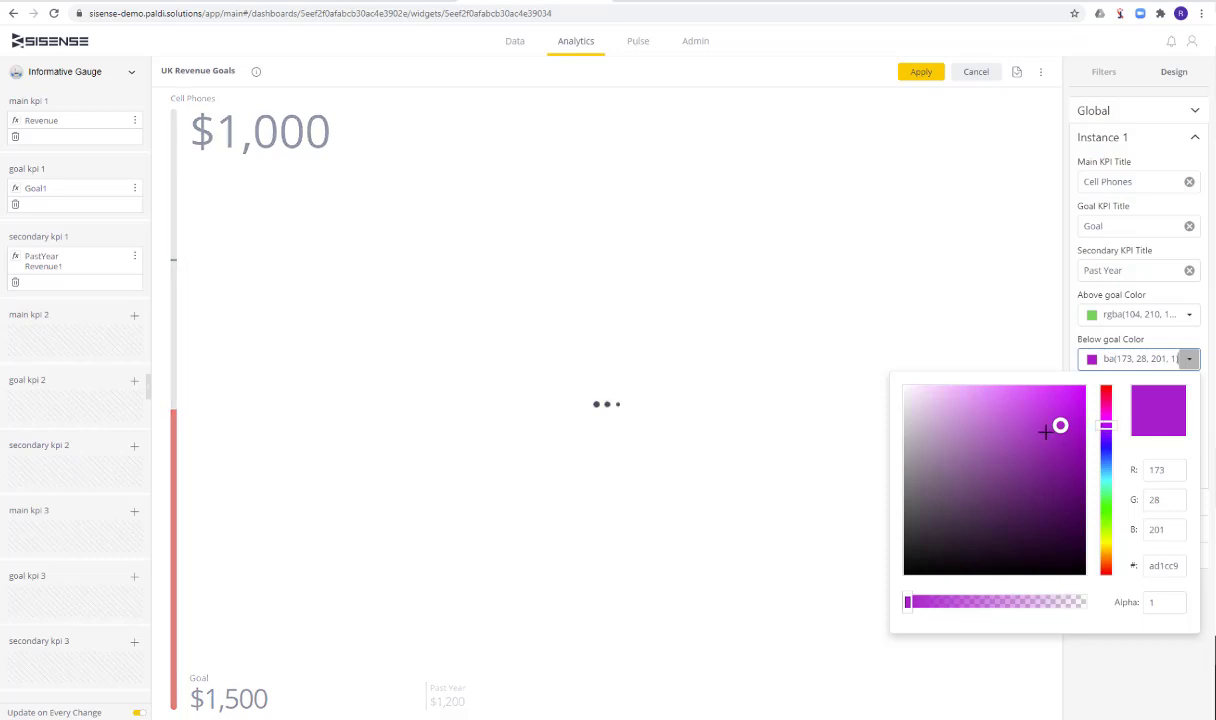
click(932, 293)
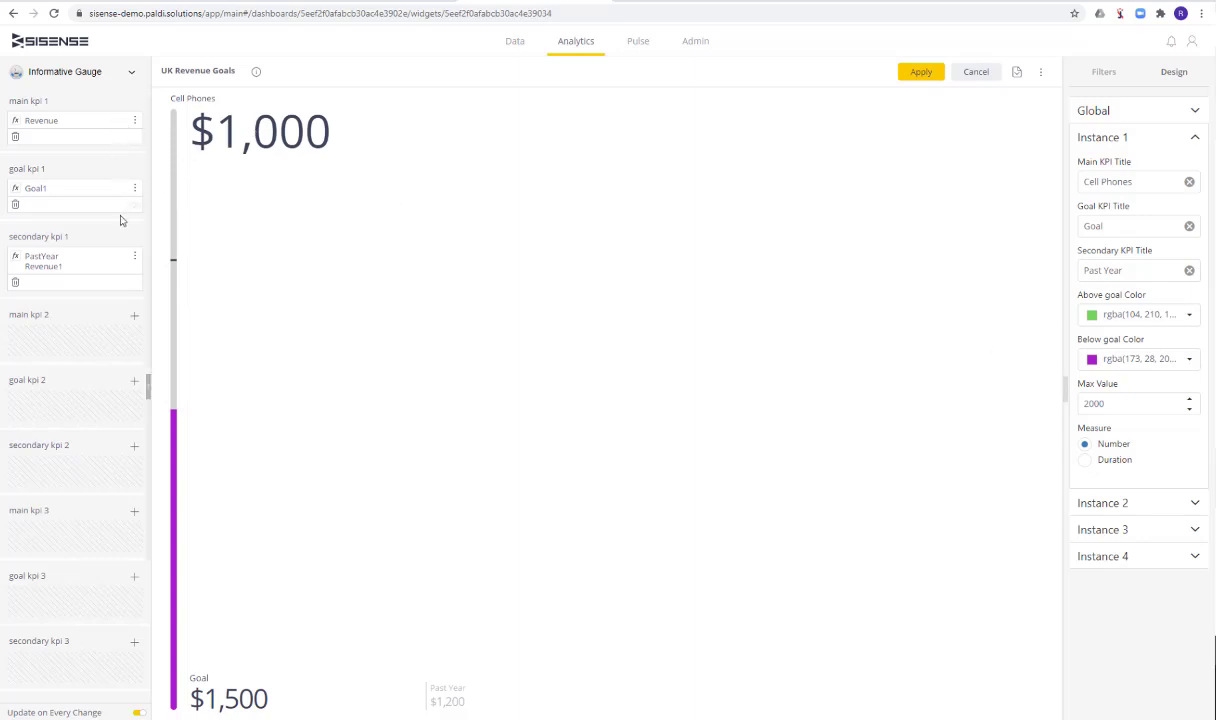
Replace the main KPI 1 formula with 1600 and set the Measure of Instance 1 to Duration
click(119, 121)
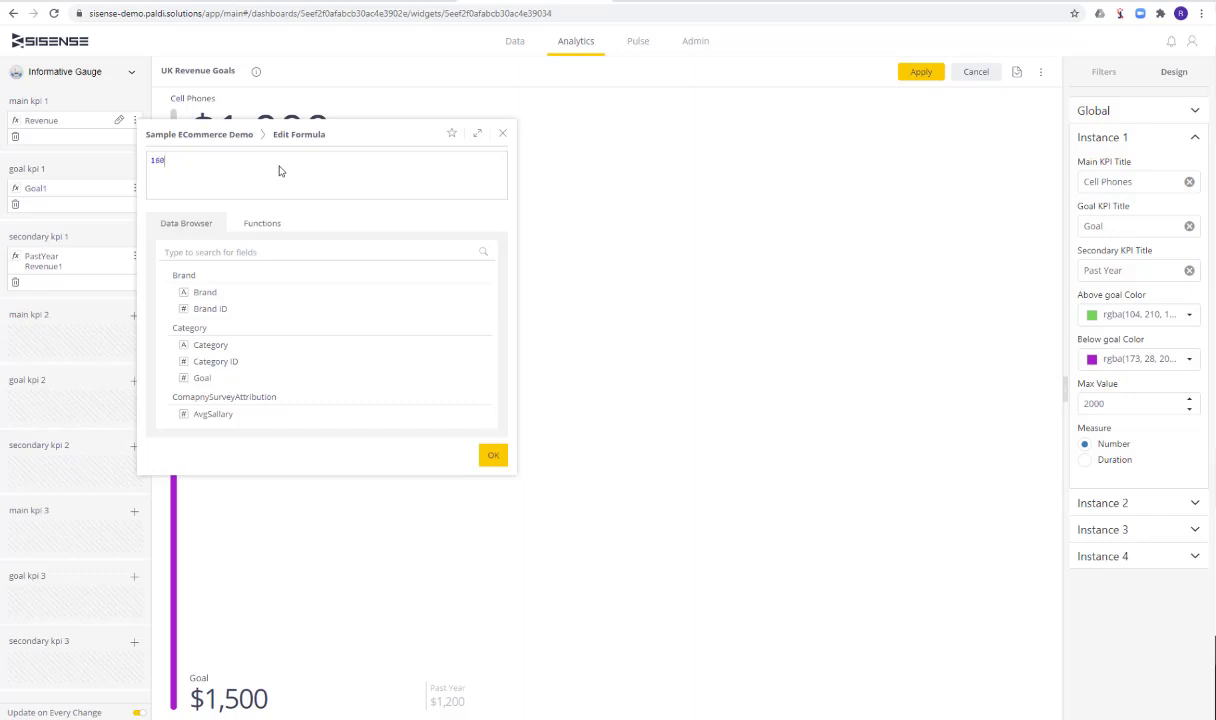
click(492, 455)
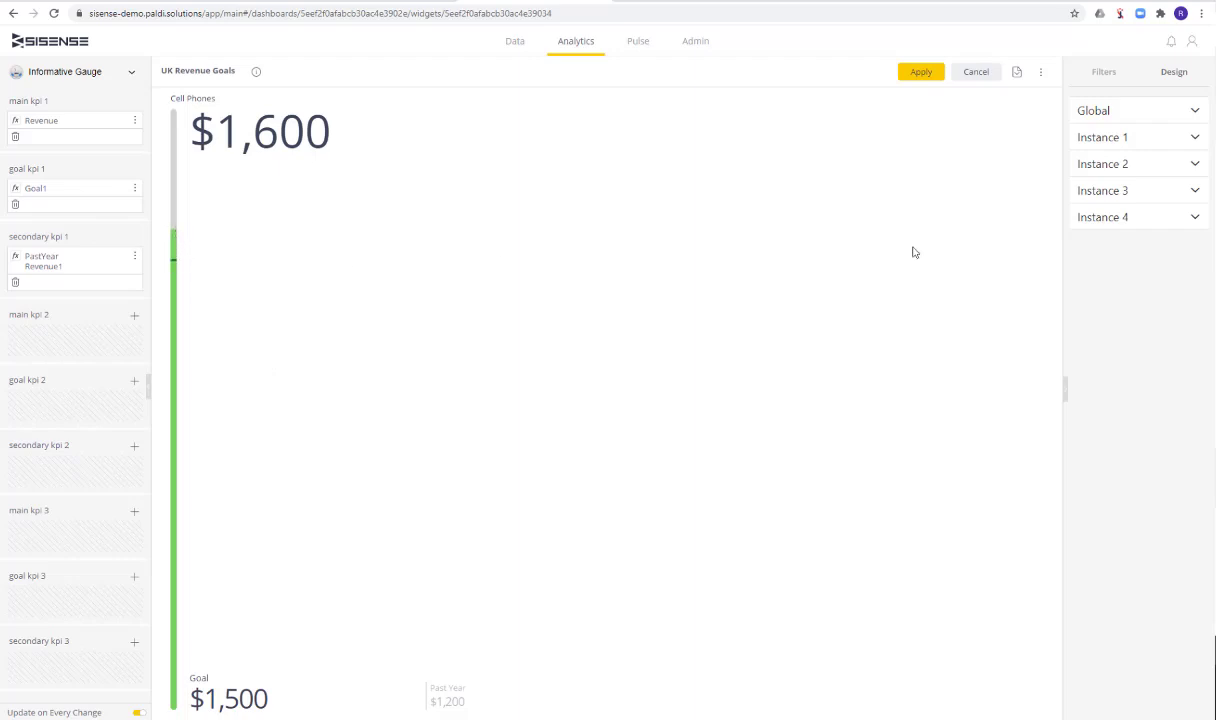
click(1105, 140)
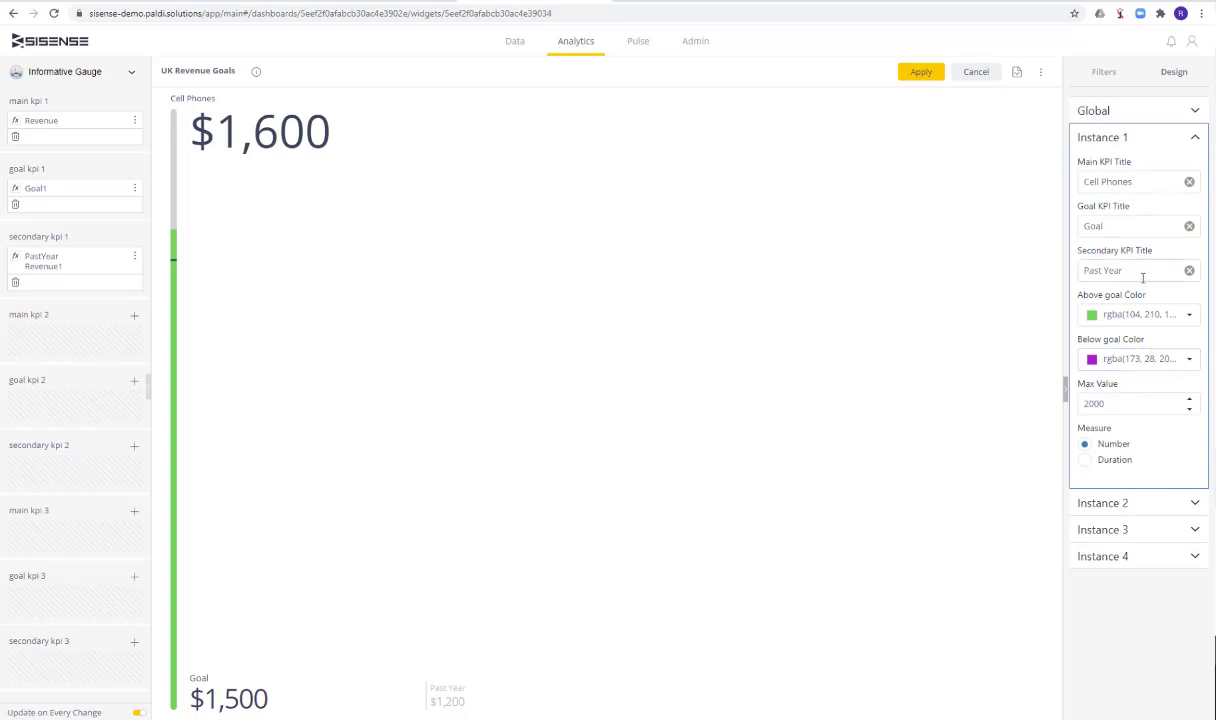
click(1086, 460)
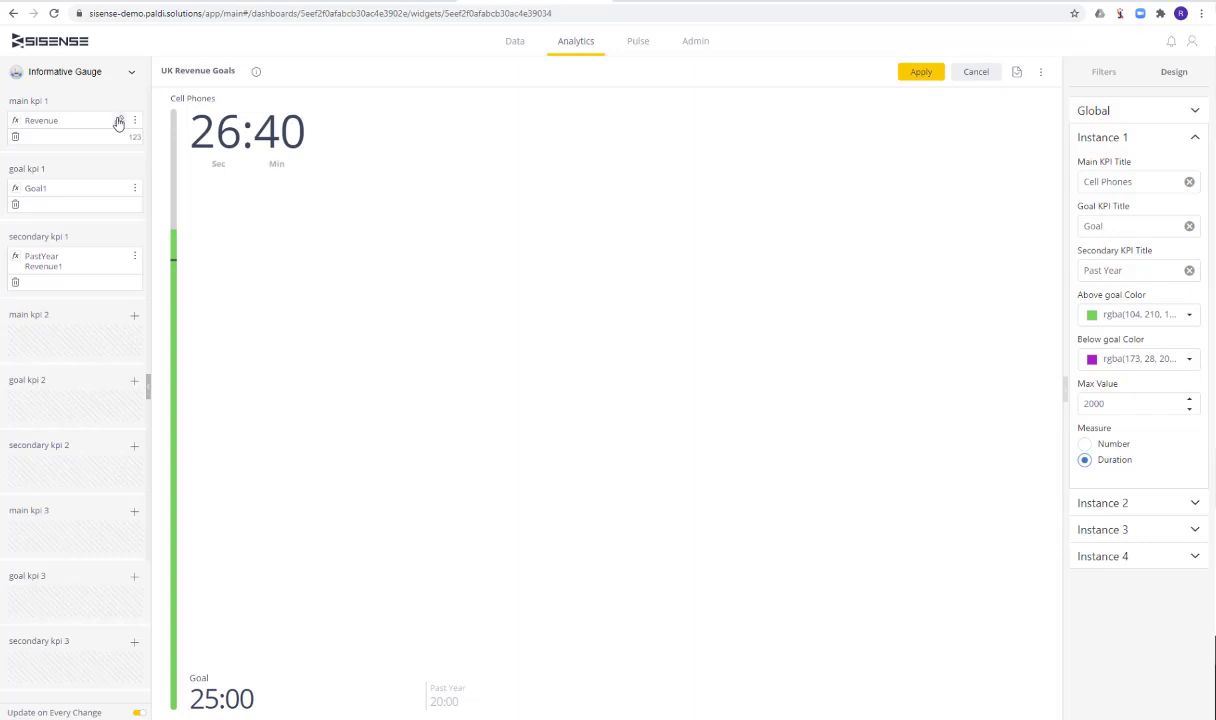
Check the main KPI 1 formula against the duration and its Sec and Min labels on the Cell Phones gauge
click(118, 122)
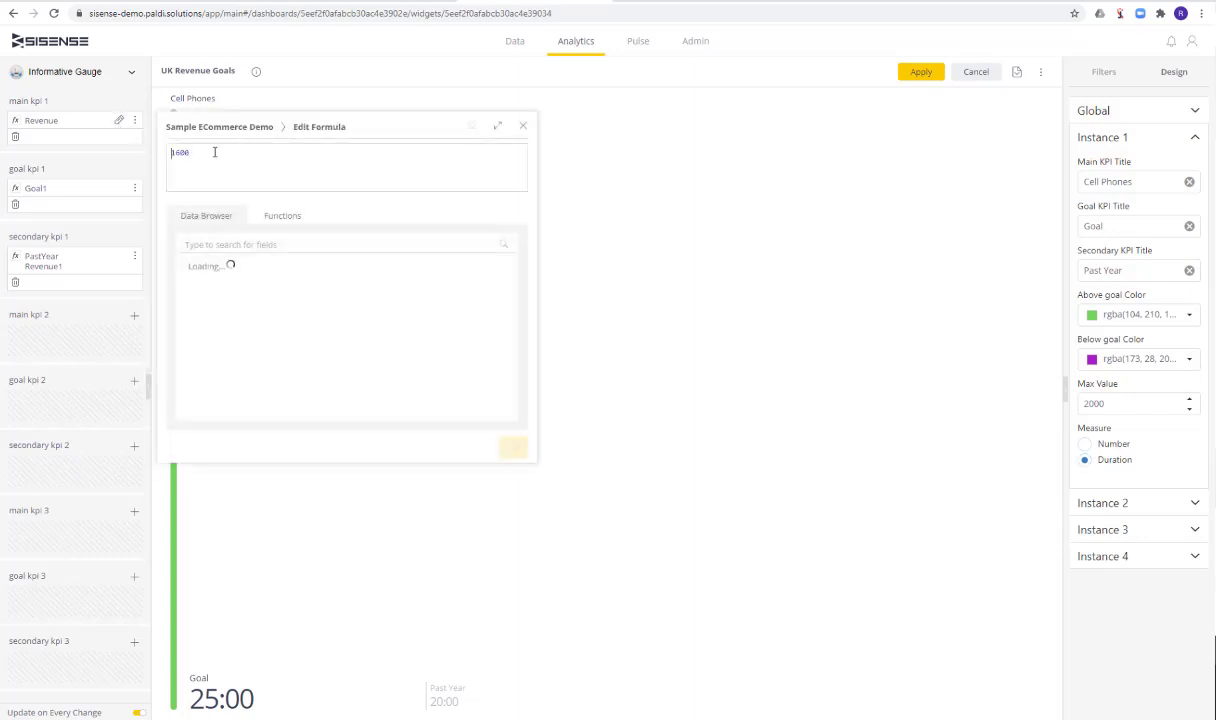
drag(199, 155, 133, 148)
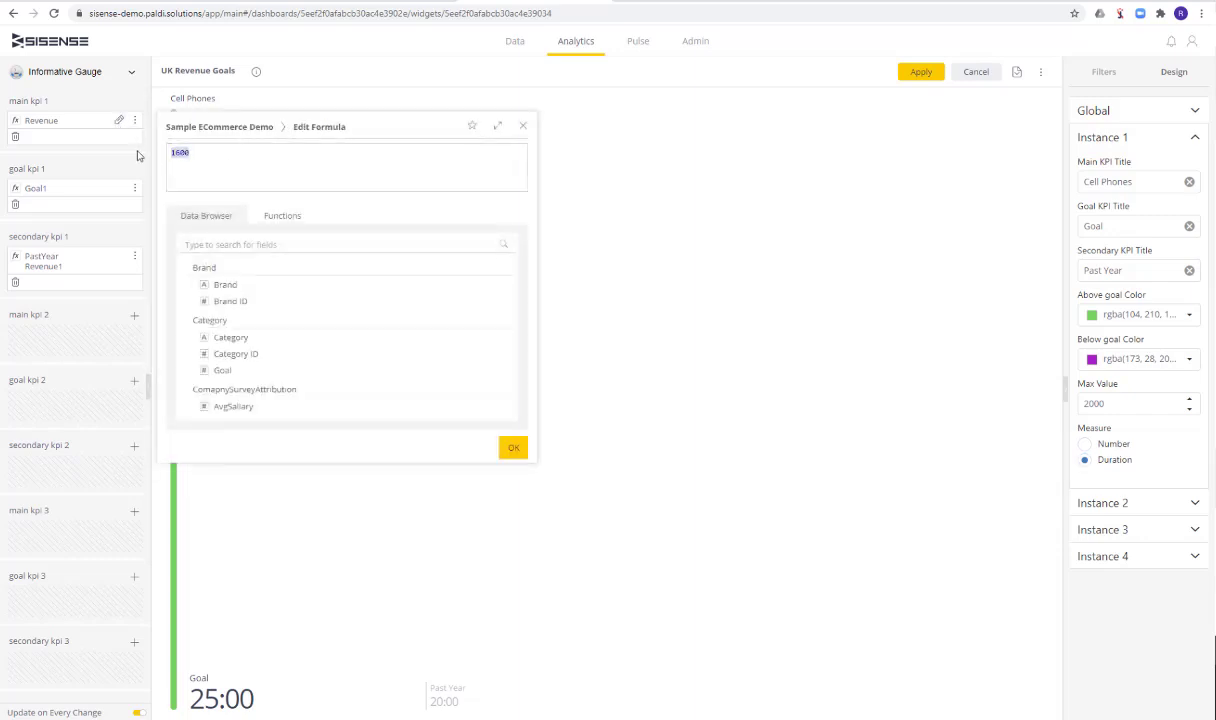
click(522, 128)
drag(186, 120, 316, 157)
click(252, 161)
drag(208, 165, 289, 166)
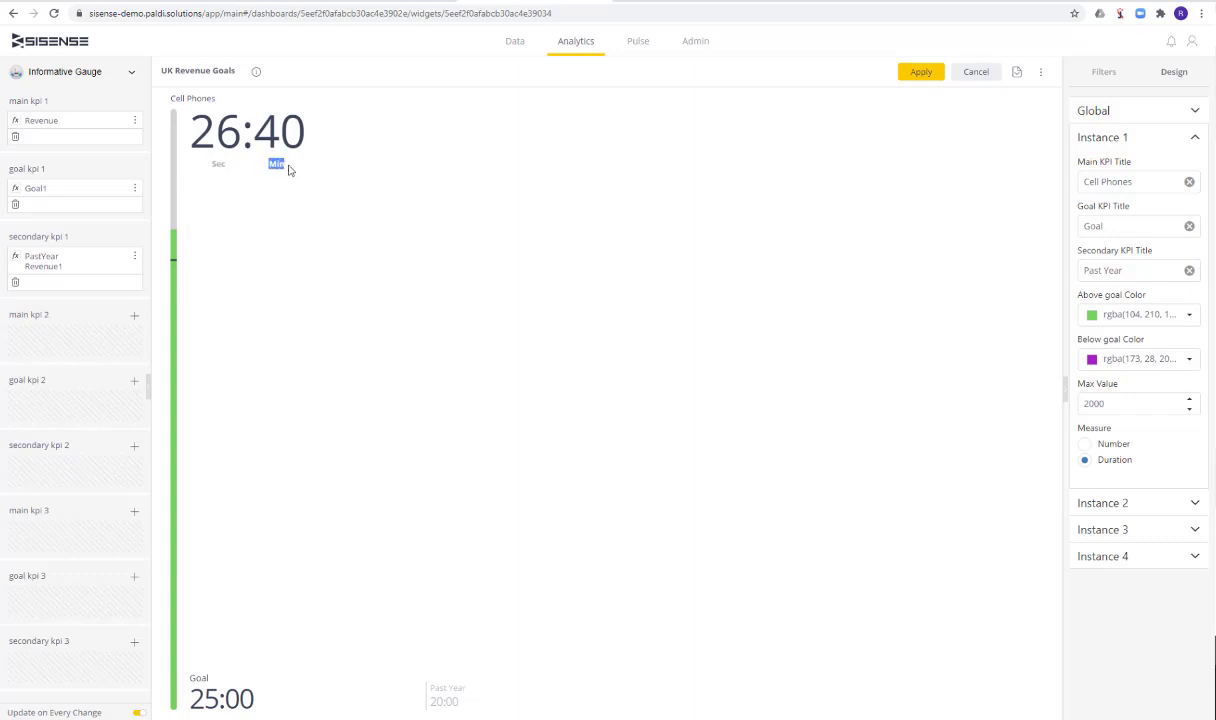
click(228, 158)
drag(207, 160, 228, 171)
click(237, 170)
click(1142, 138)
click(1136, 141)
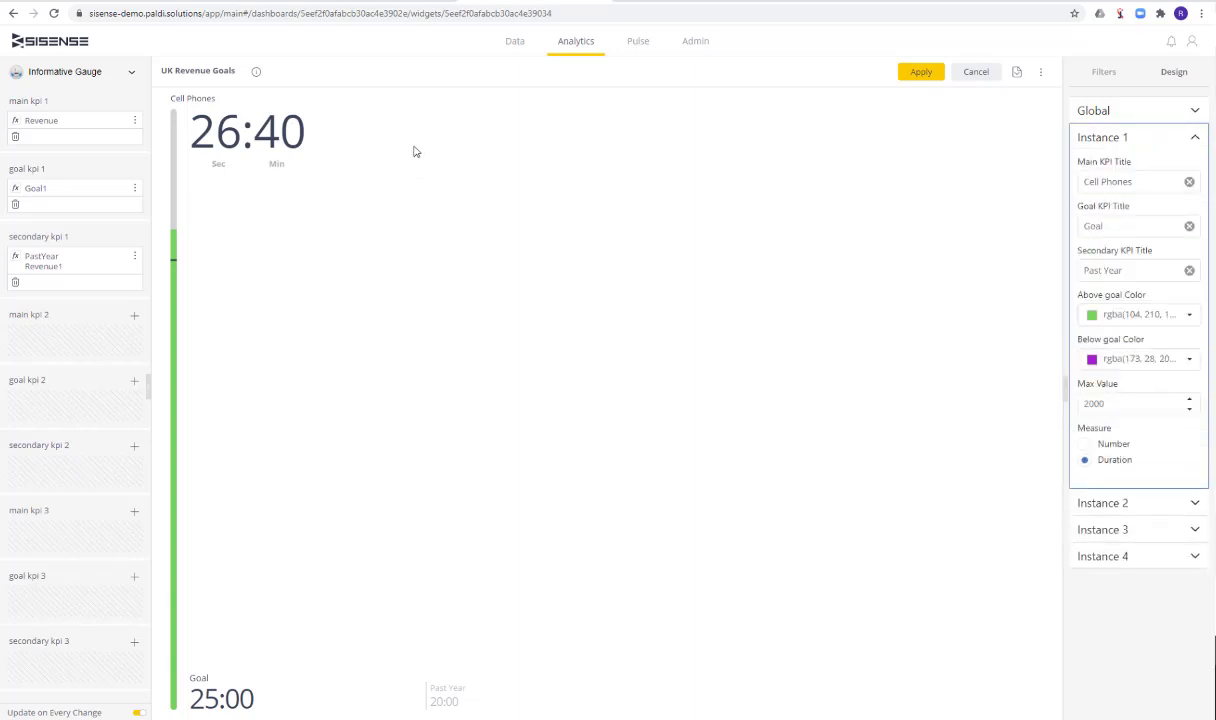
Add a main KPI 2 with the formula 2000
click(125, 316)
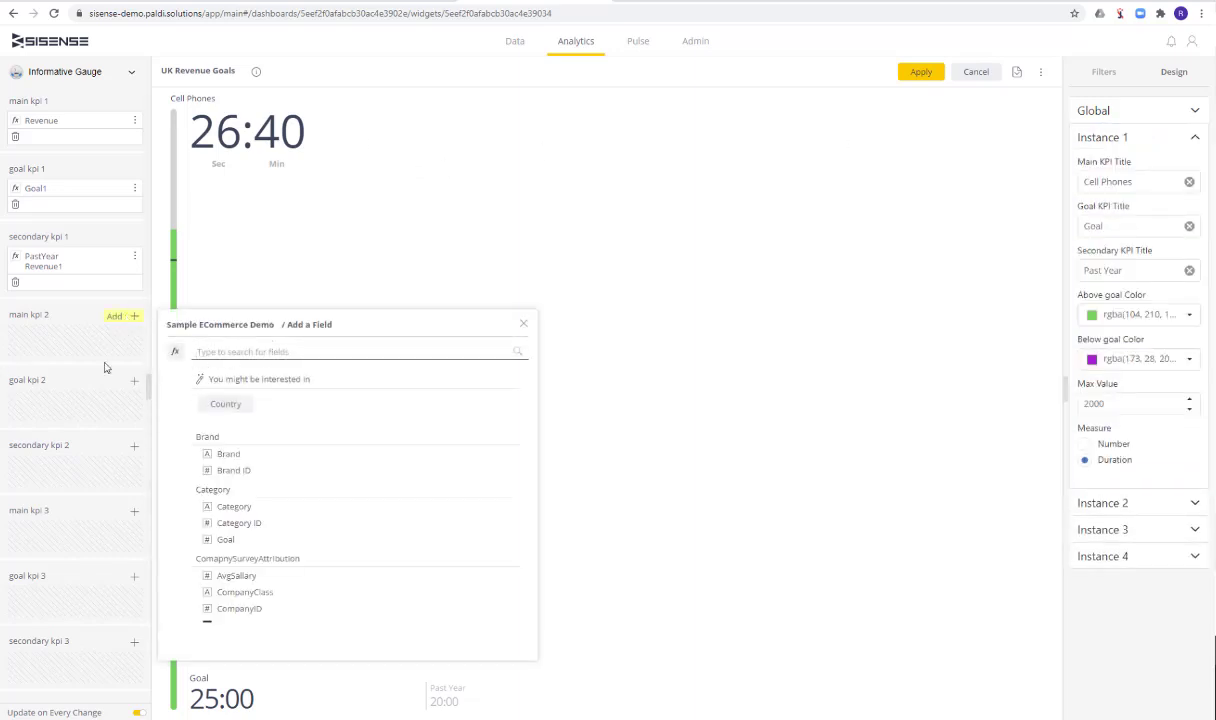
click(175, 351)
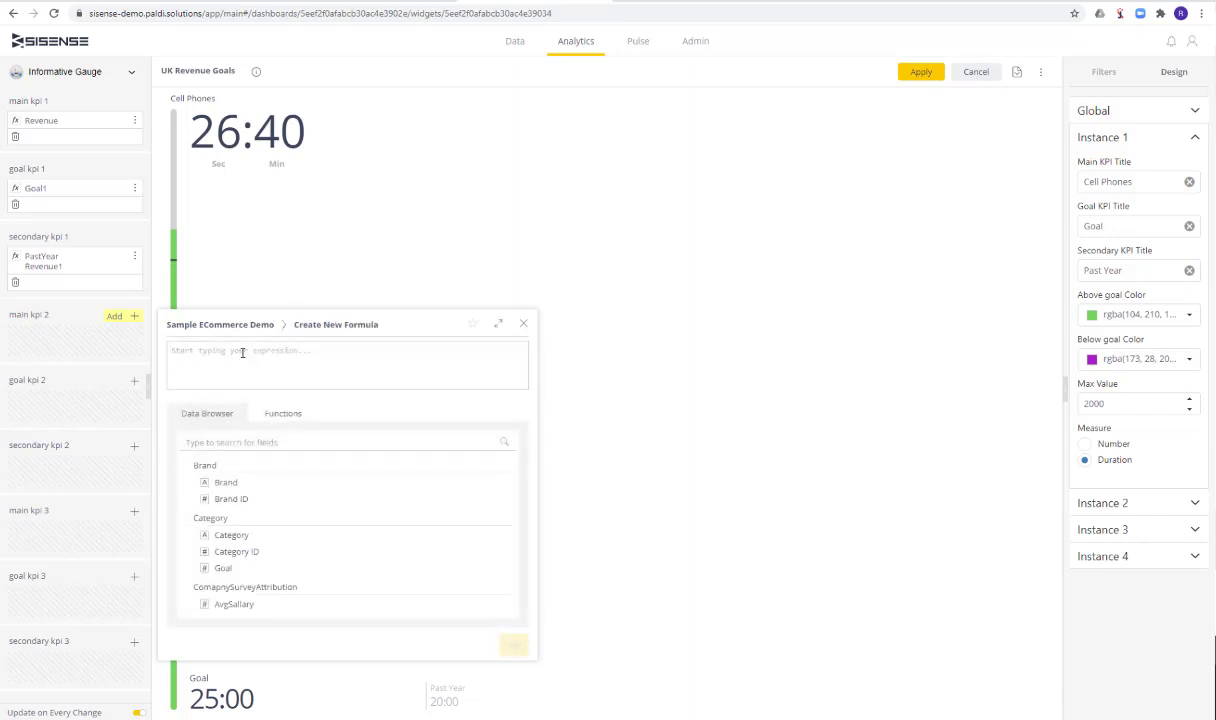
text(2000)
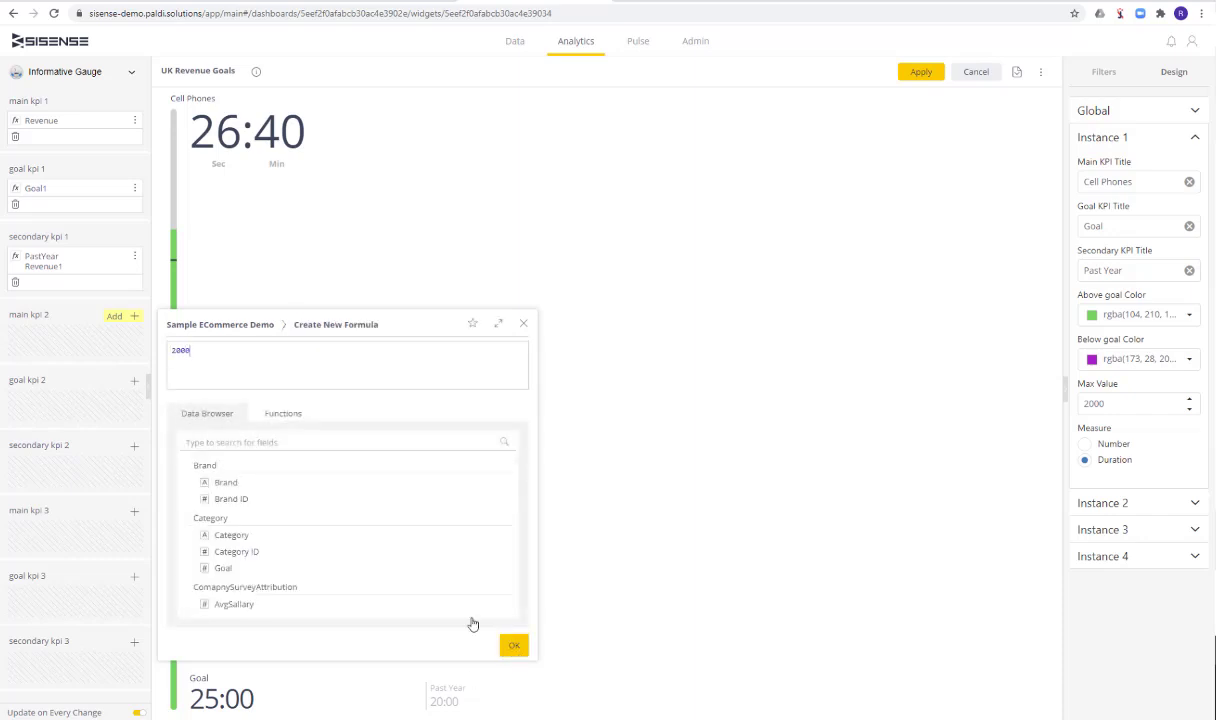
click(510, 645)
Add a goal KPI 2 with the formula 1800
click(130, 386)
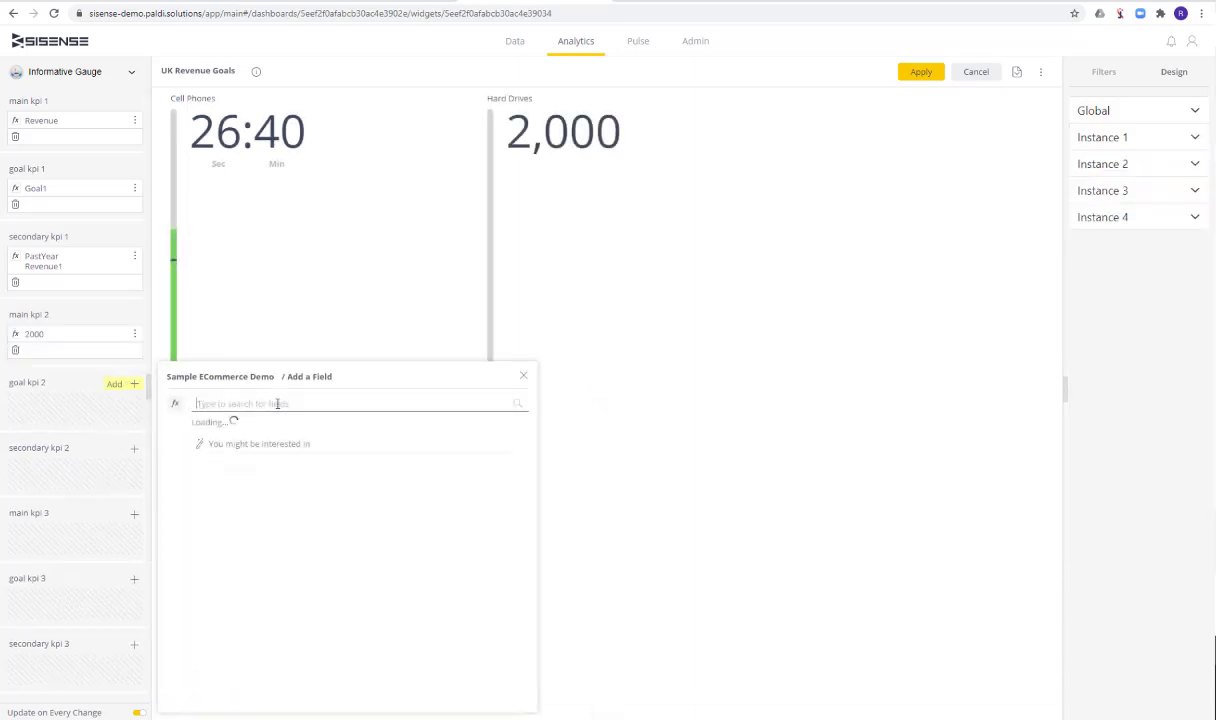
click(172, 401)
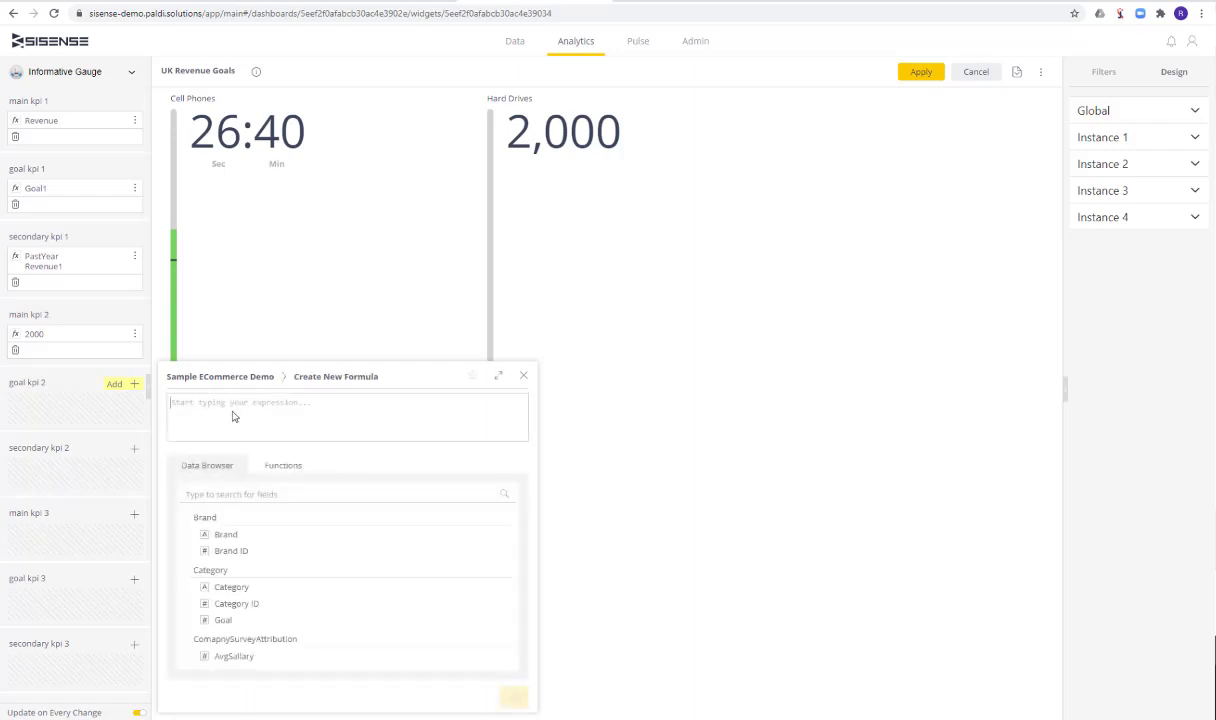
text(1800)
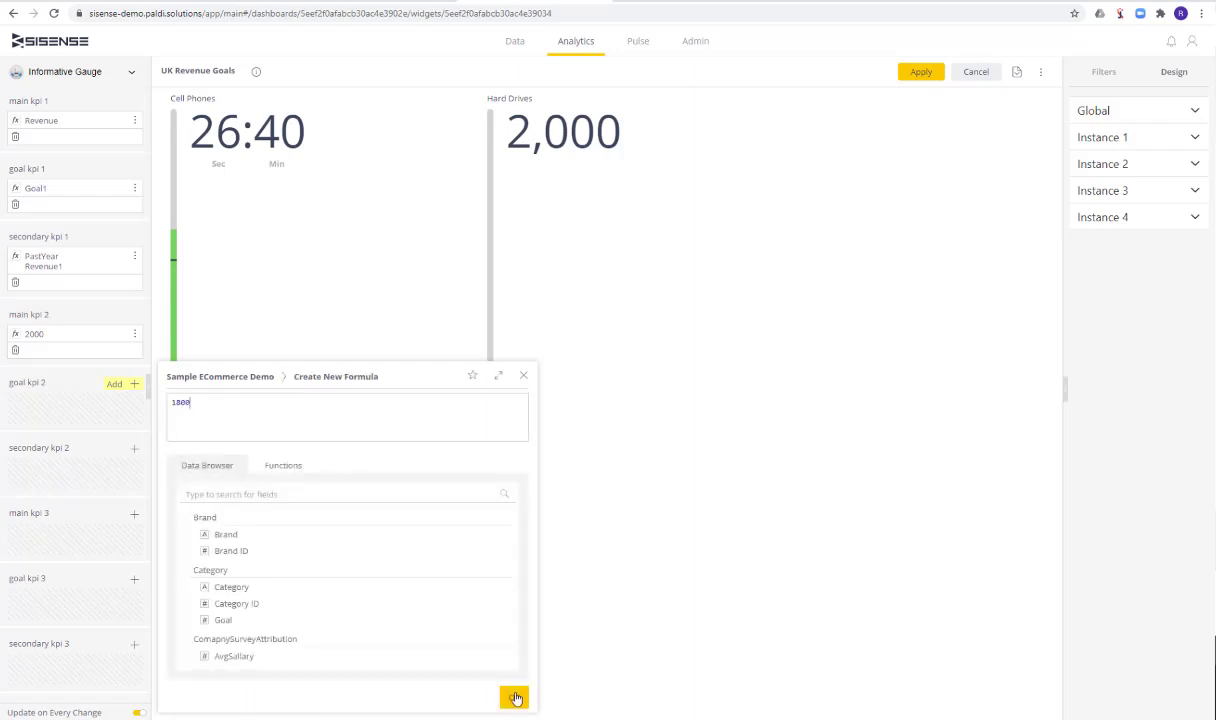
click(513, 696)
Add a secondary KPI 2 with the formula 0.02 and set its number format to percent
click(114, 452)
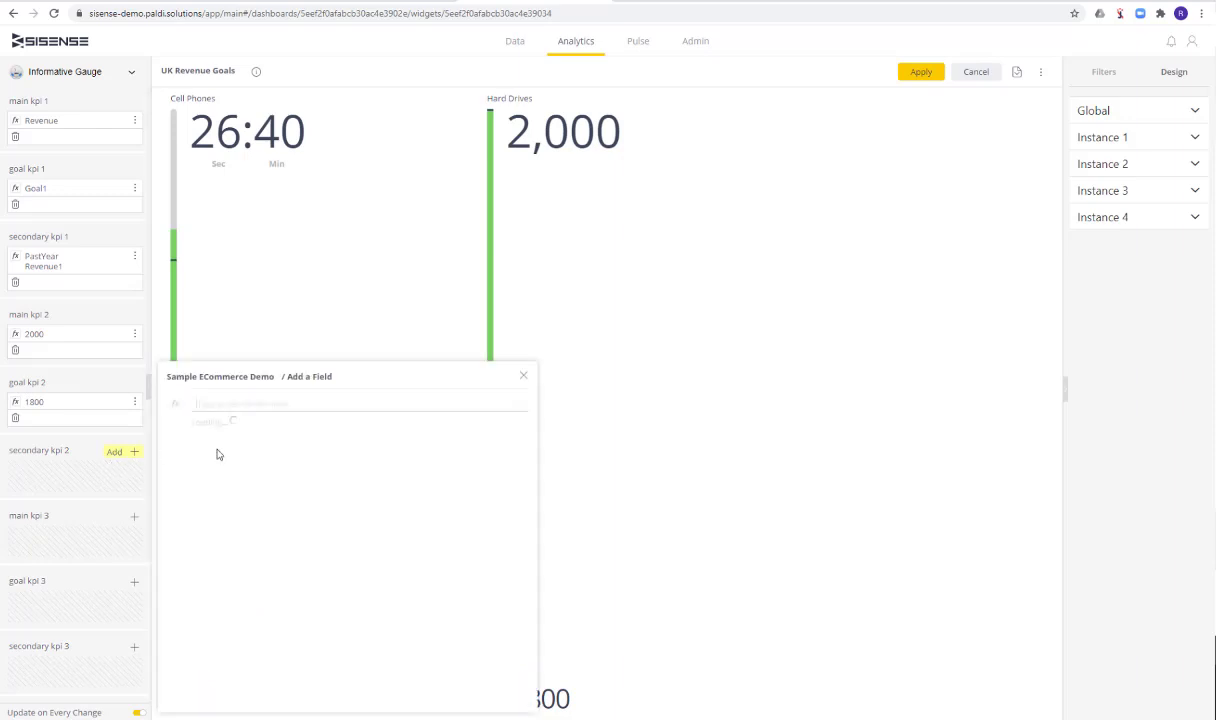
click(175, 402)
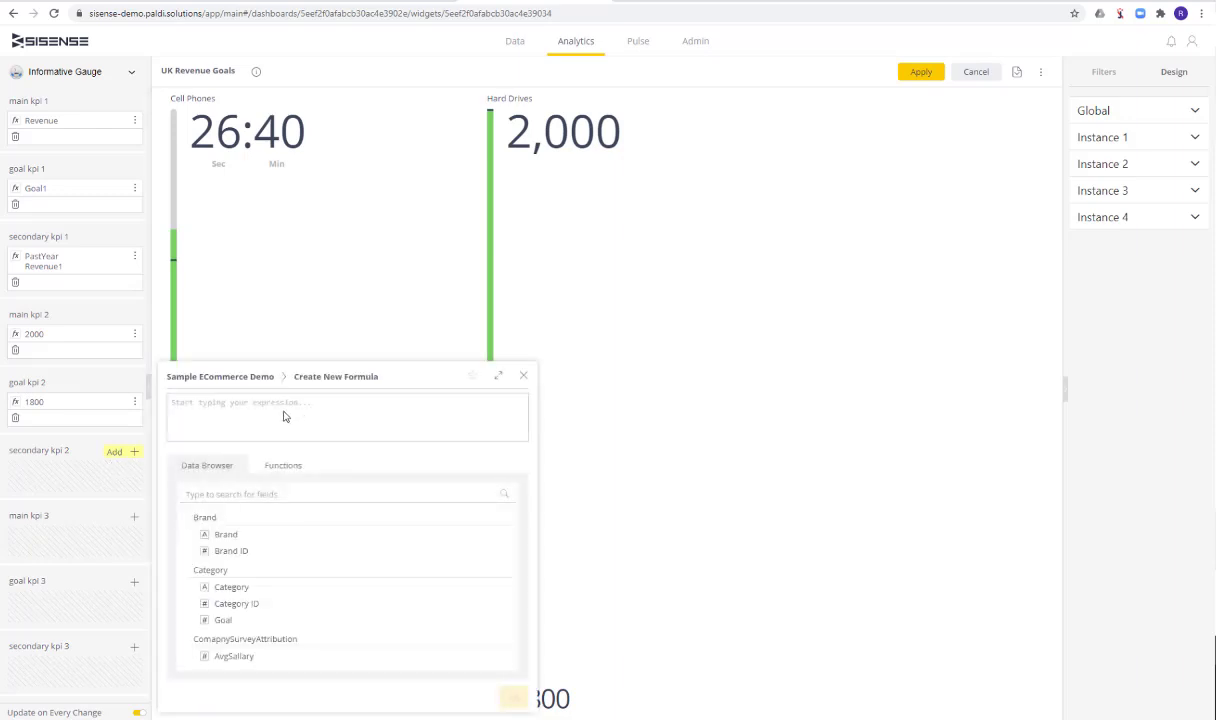
text(0.02)
click(512, 697)
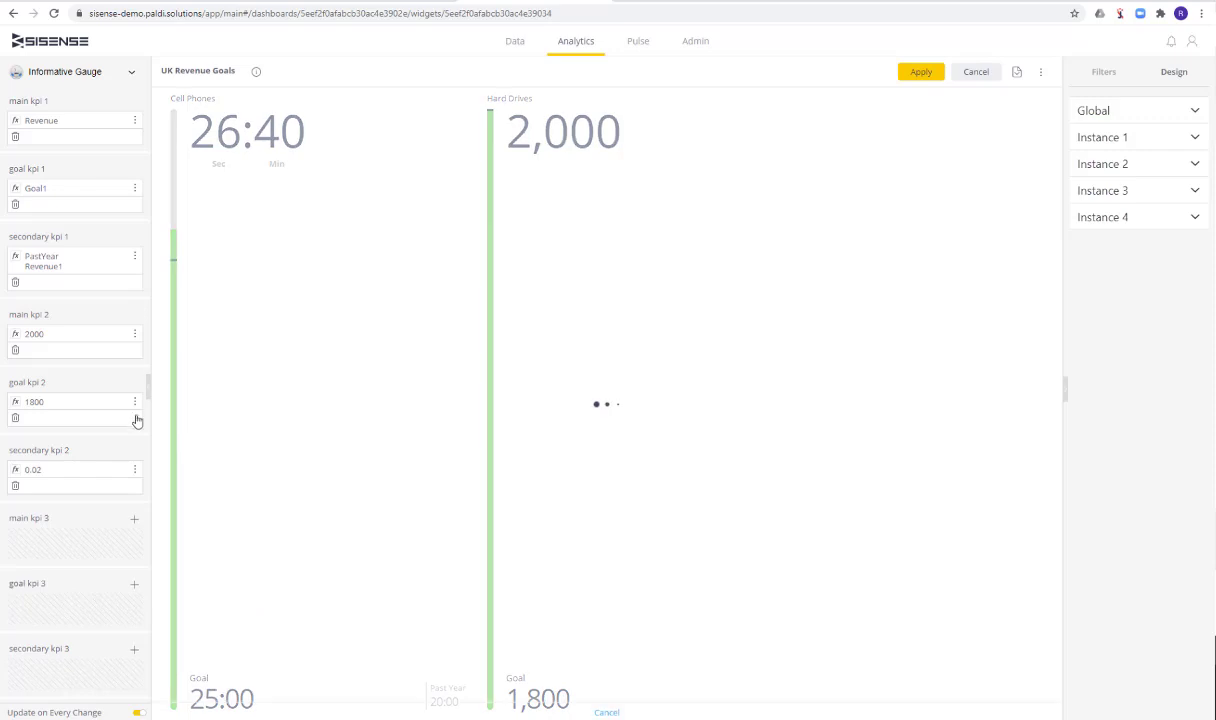
click(134, 486)
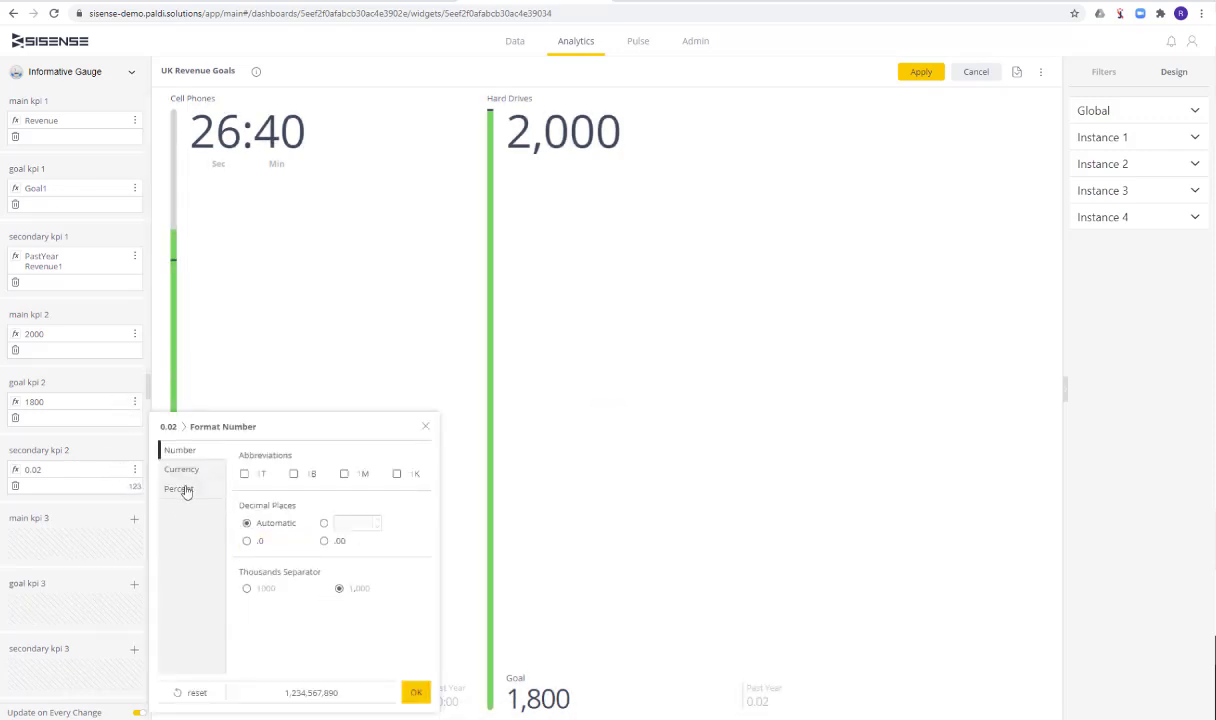
click(182, 489)
click(396, 691)
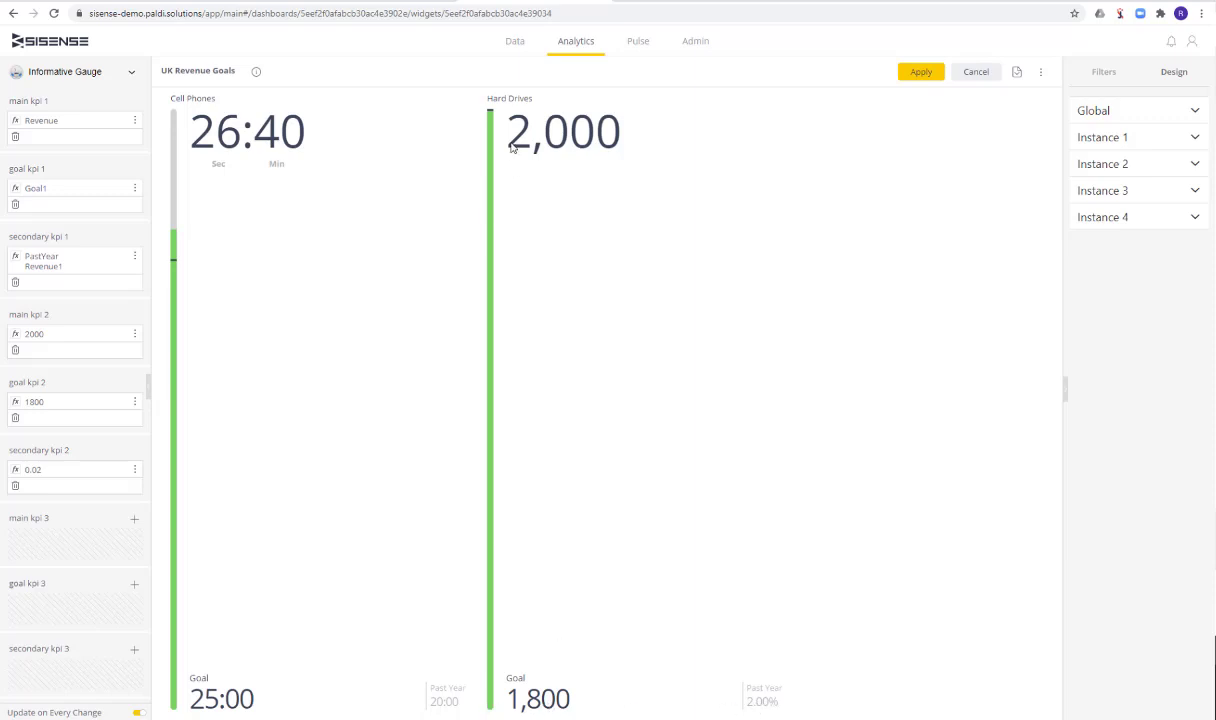
Examine the main value and bar of the Hard Drives gauge and open the Instance 3 design settings
drag(630, 138, 491, 103)
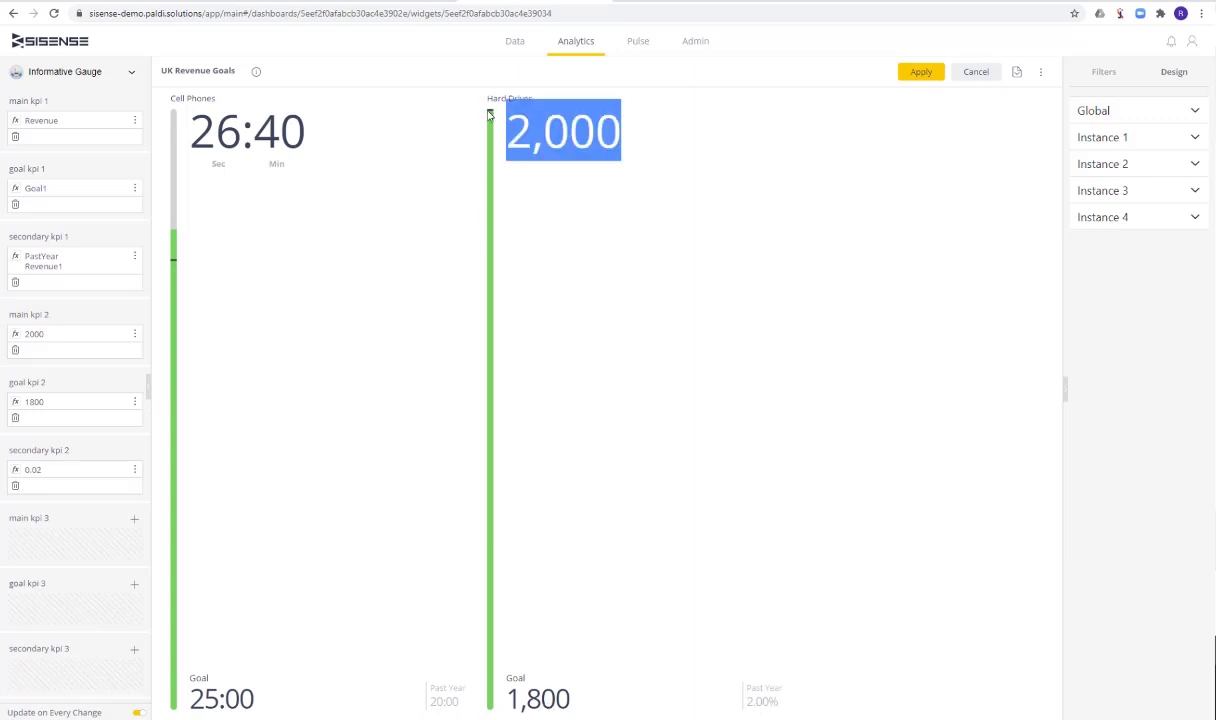
click(489, 113)
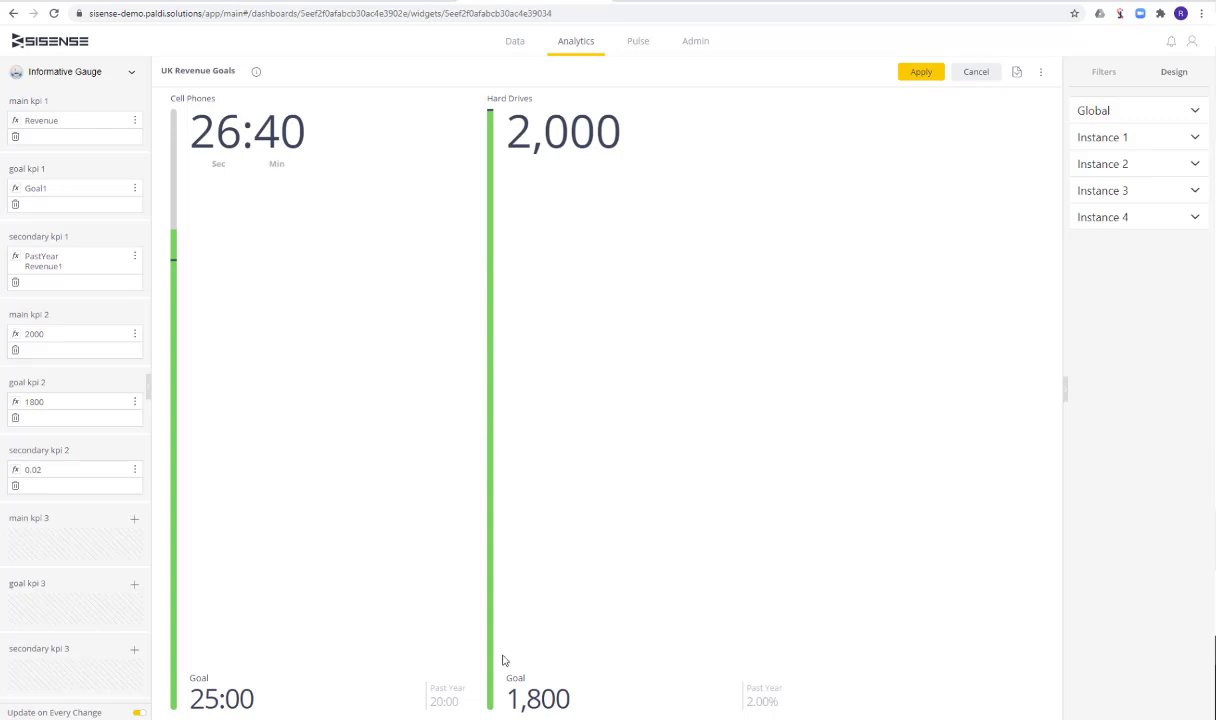
click(1155, 193)
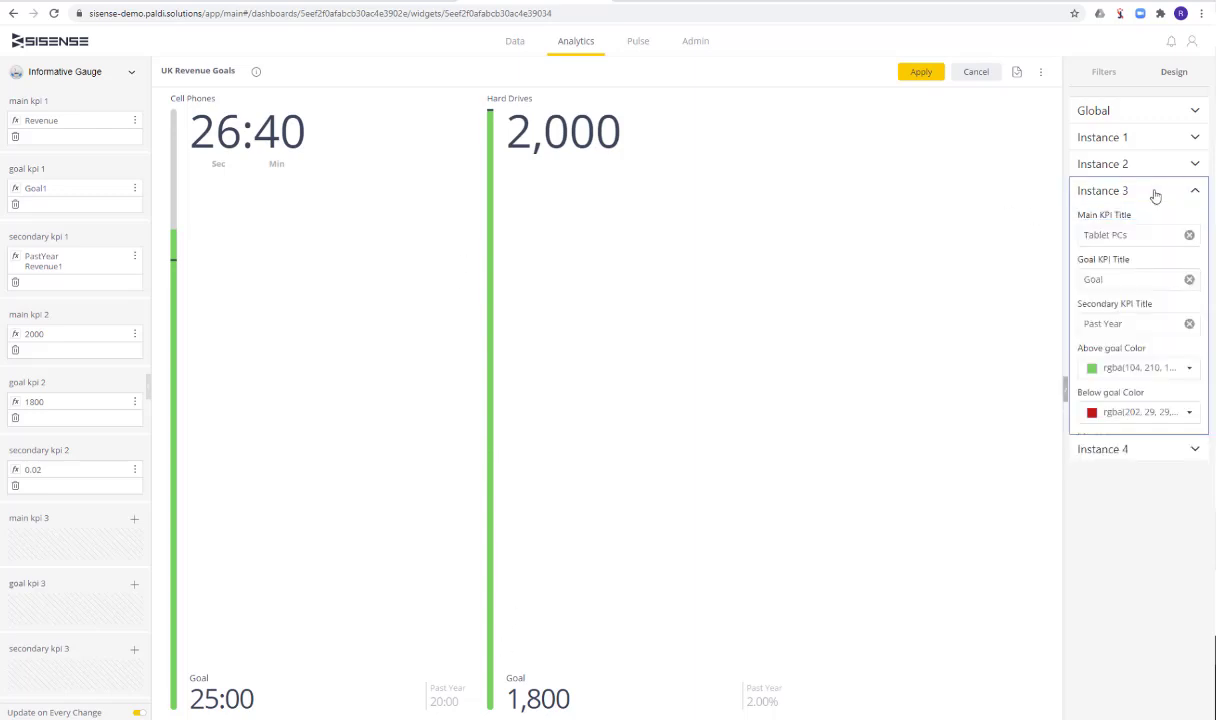
Set the Max Value of Instance 2 to 2500 in its design settings
click(1146, 165)
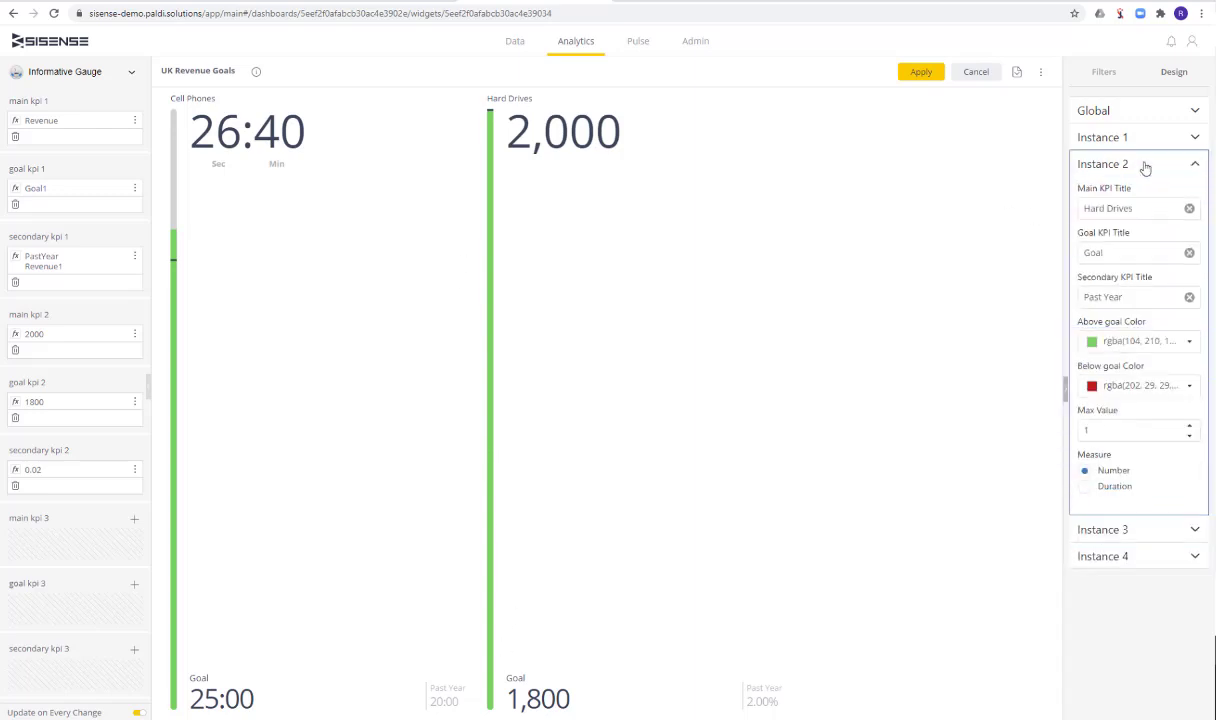
click(1146, 431)
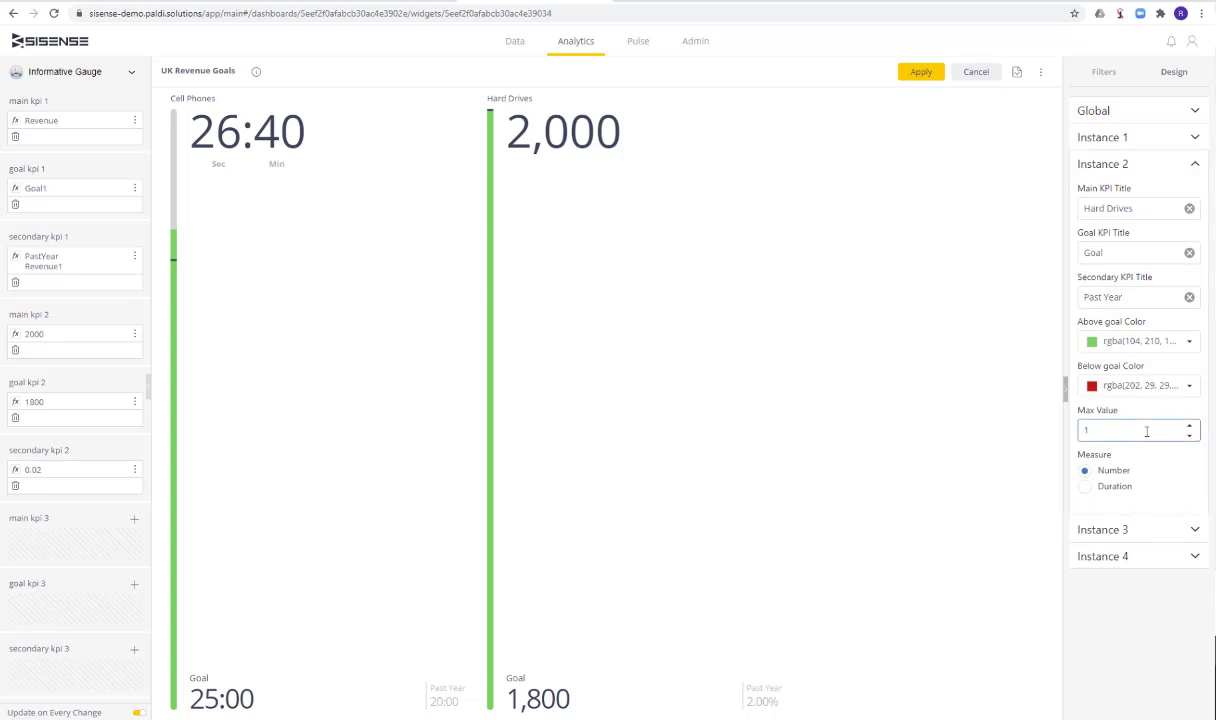
key(BackSpace)
text(2500)
click(952, 446)
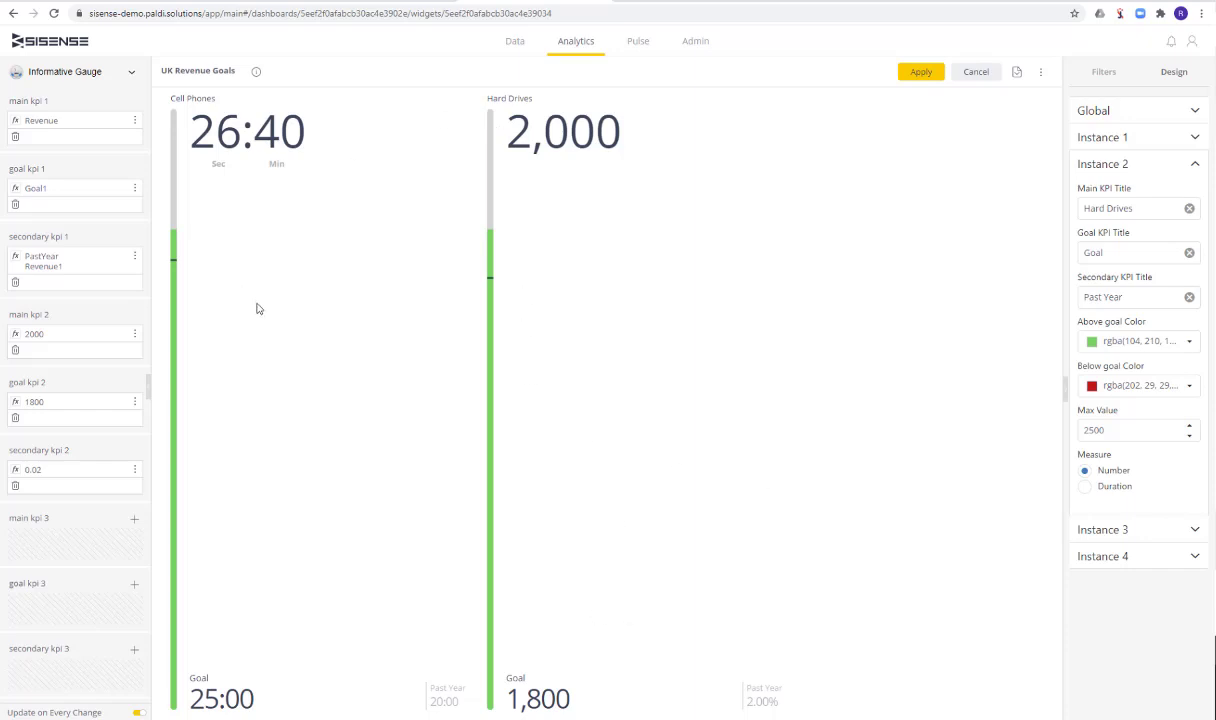
Remove the formulas of secondary KPI 2, secondary KPI 1 and goal KPI 2 from the widget
scroll(85, 556, down, 2)
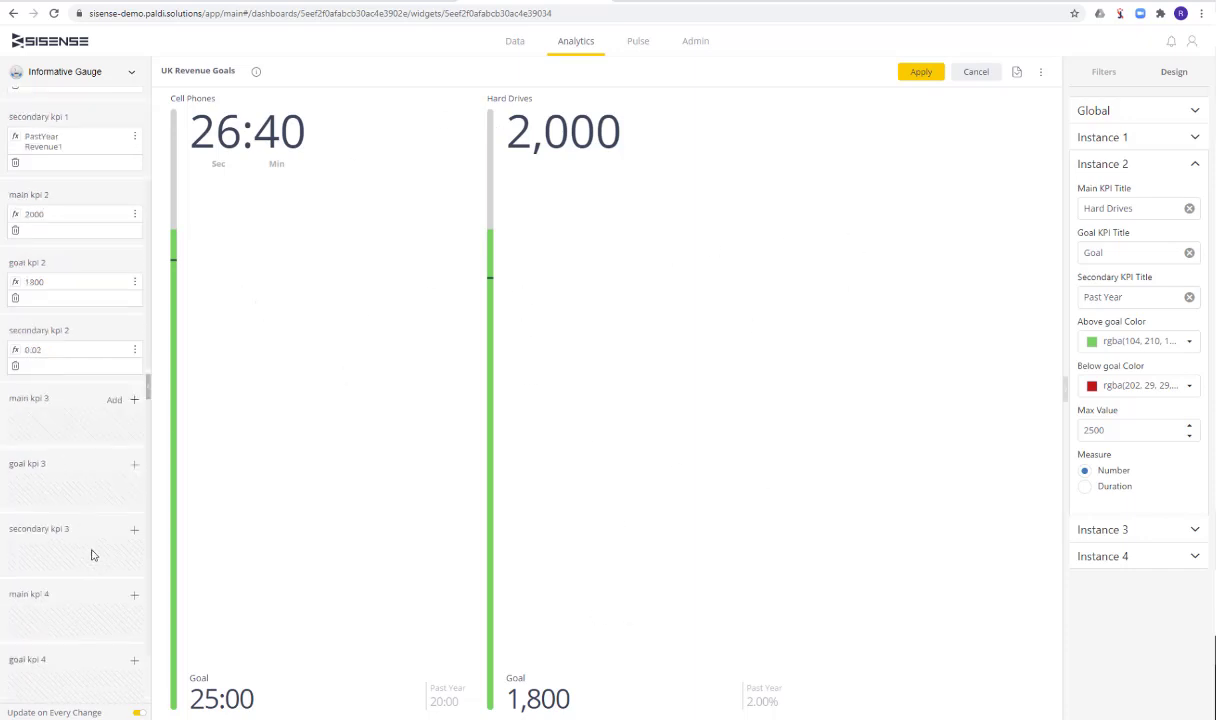
scroll(92, 552, up, 1)
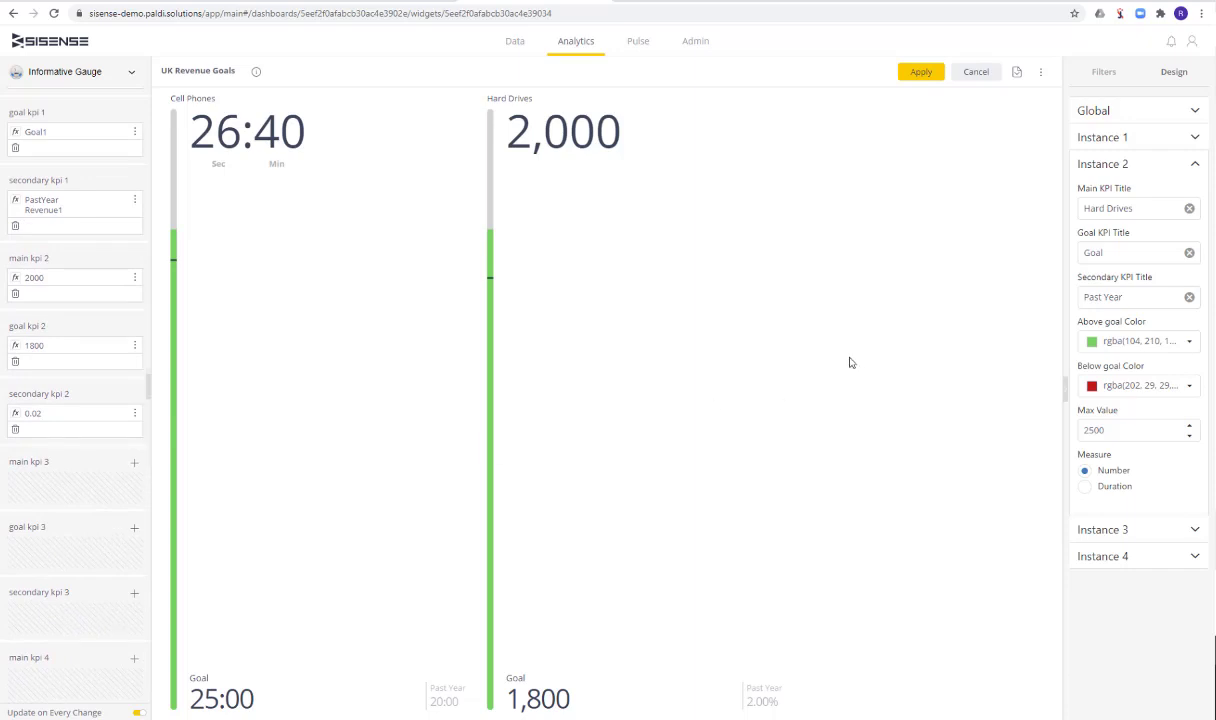
click(15, 429)
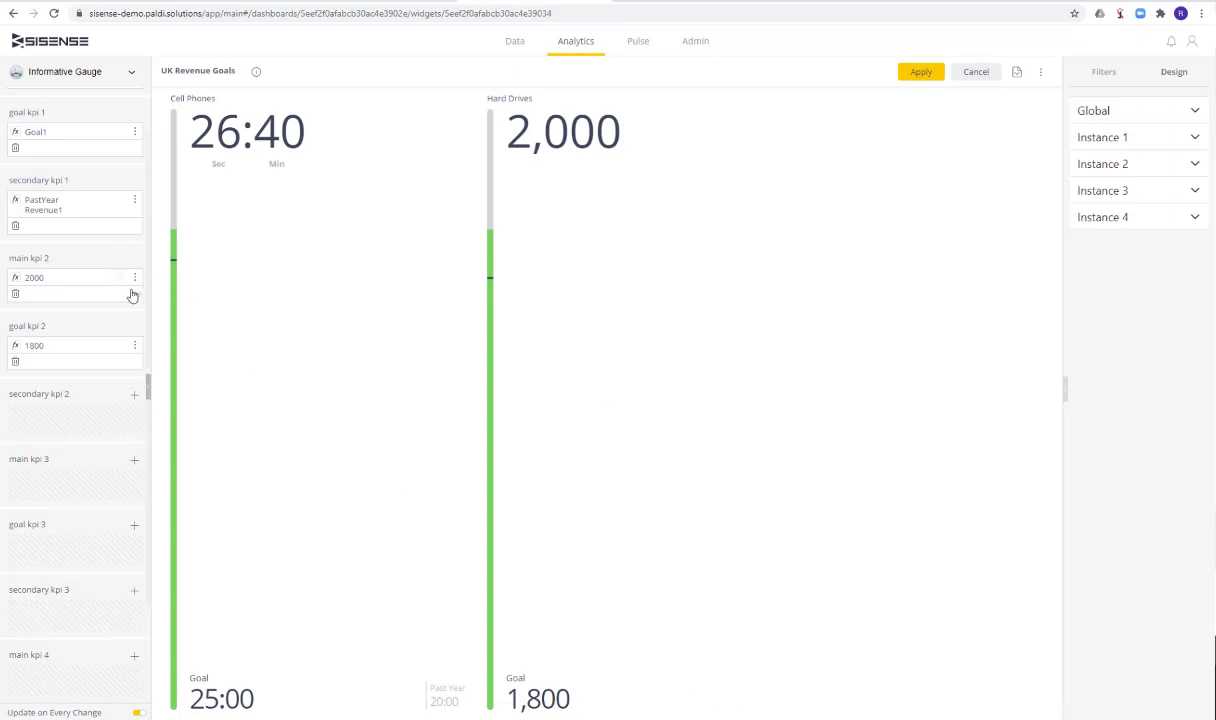
scroll(112, 281, up, 1)
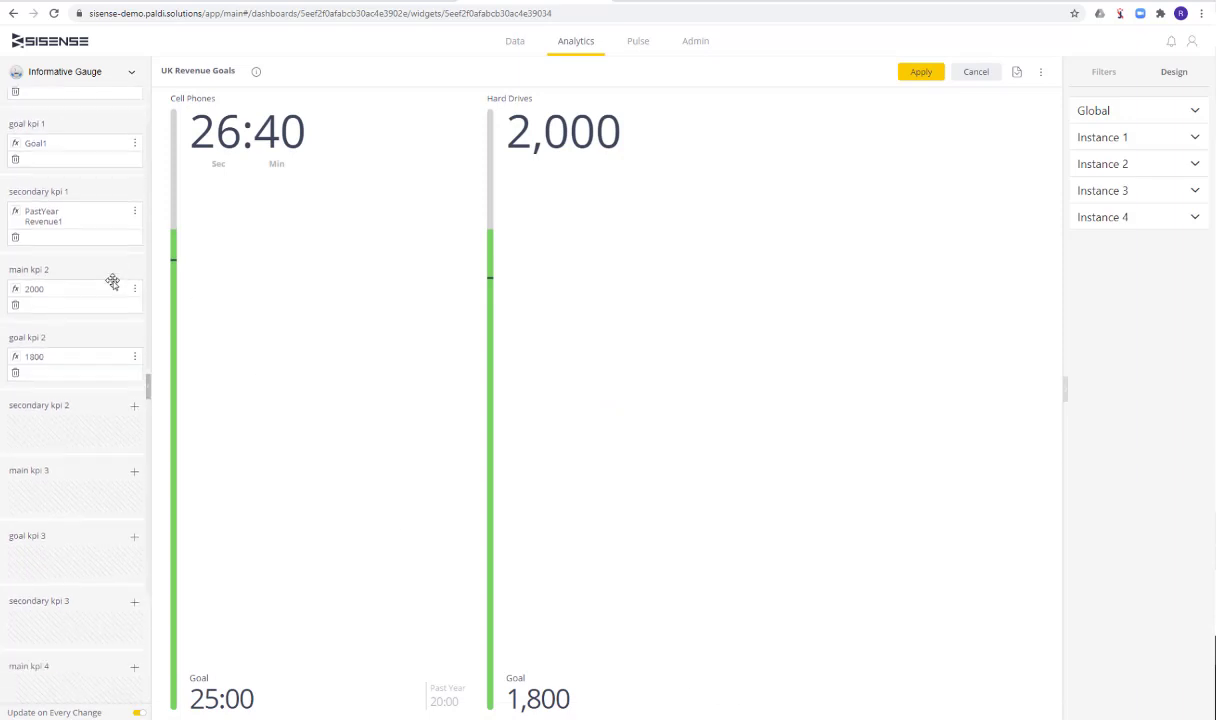
scroll(111, 282, down, 2)
click(16, 220)
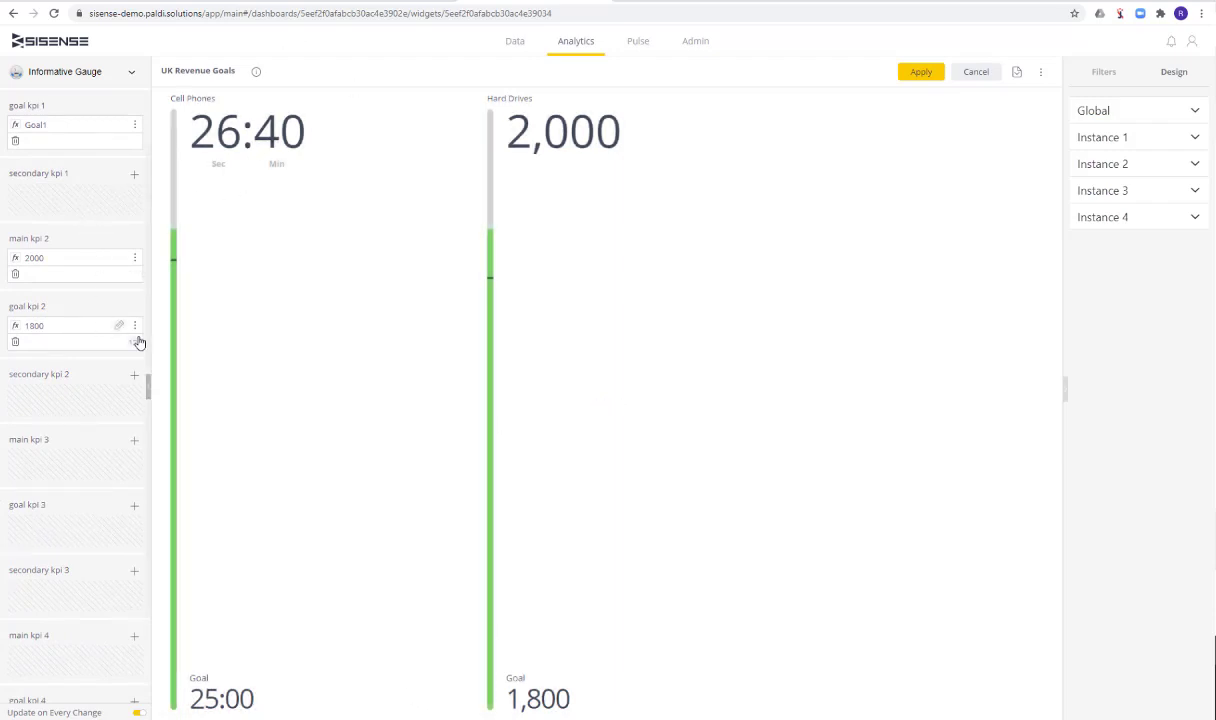
click(16, 345)
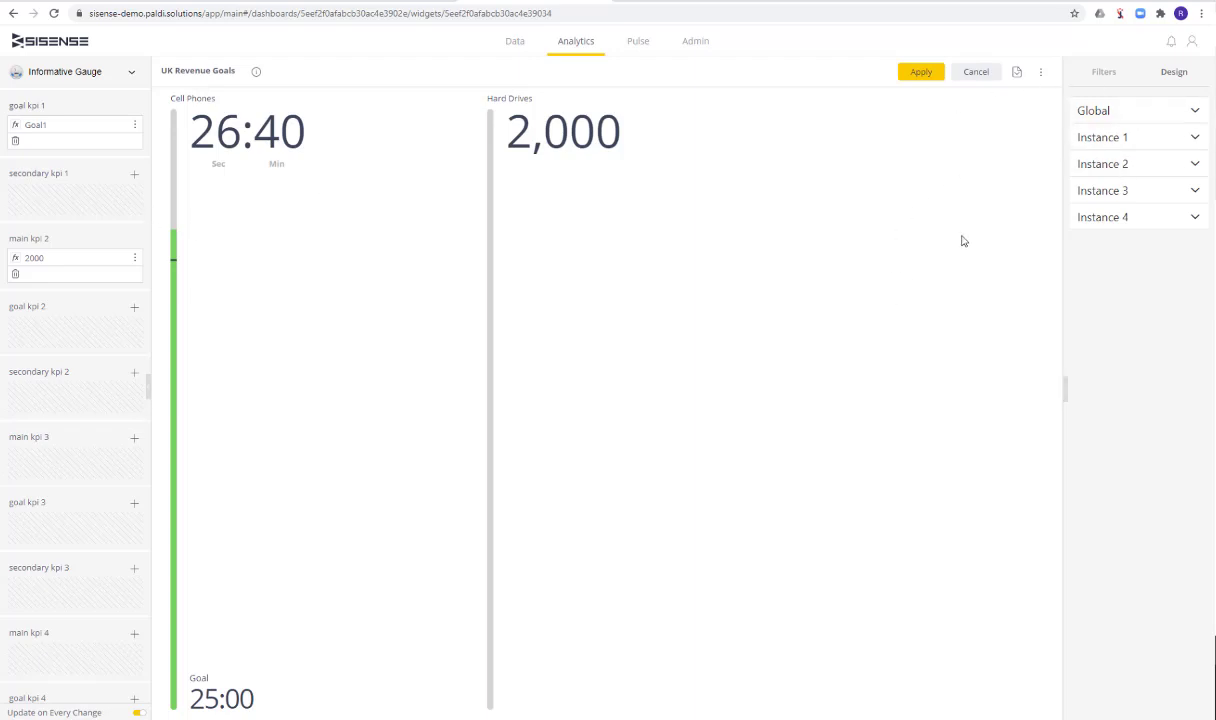
Try to set the spacing between instances to 100 in the global design settings
click(1156, 111)
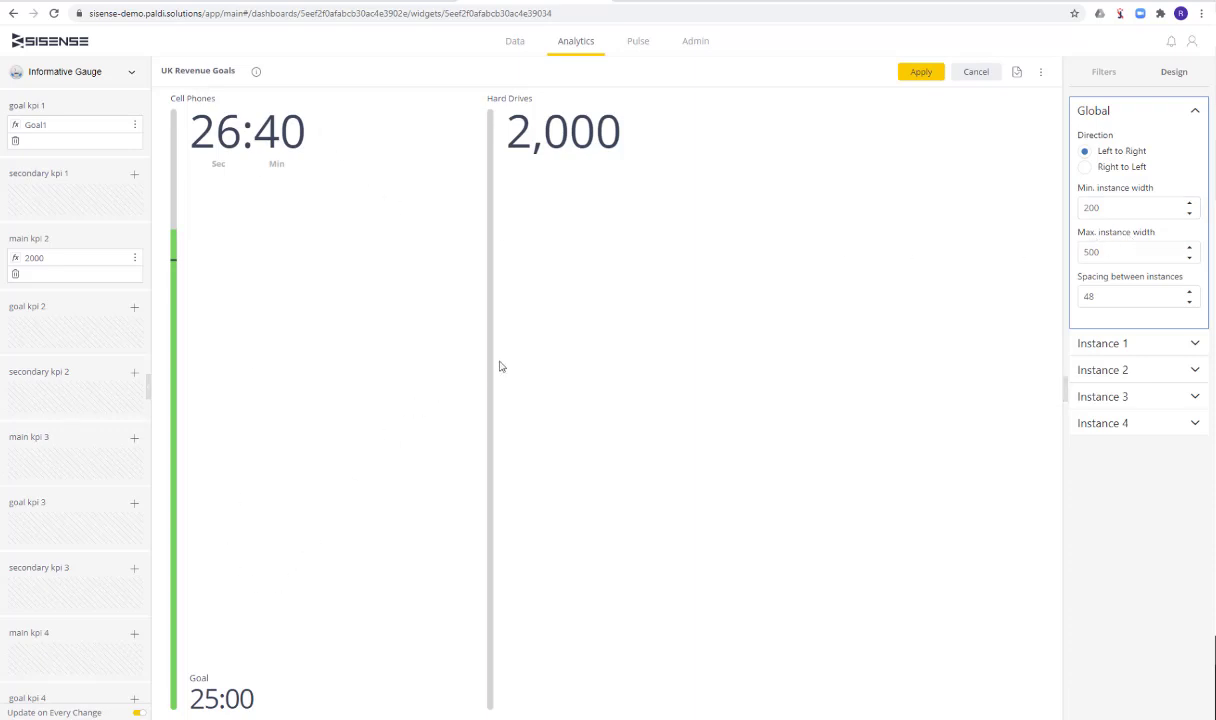
drag(490, 132, 607, 134)
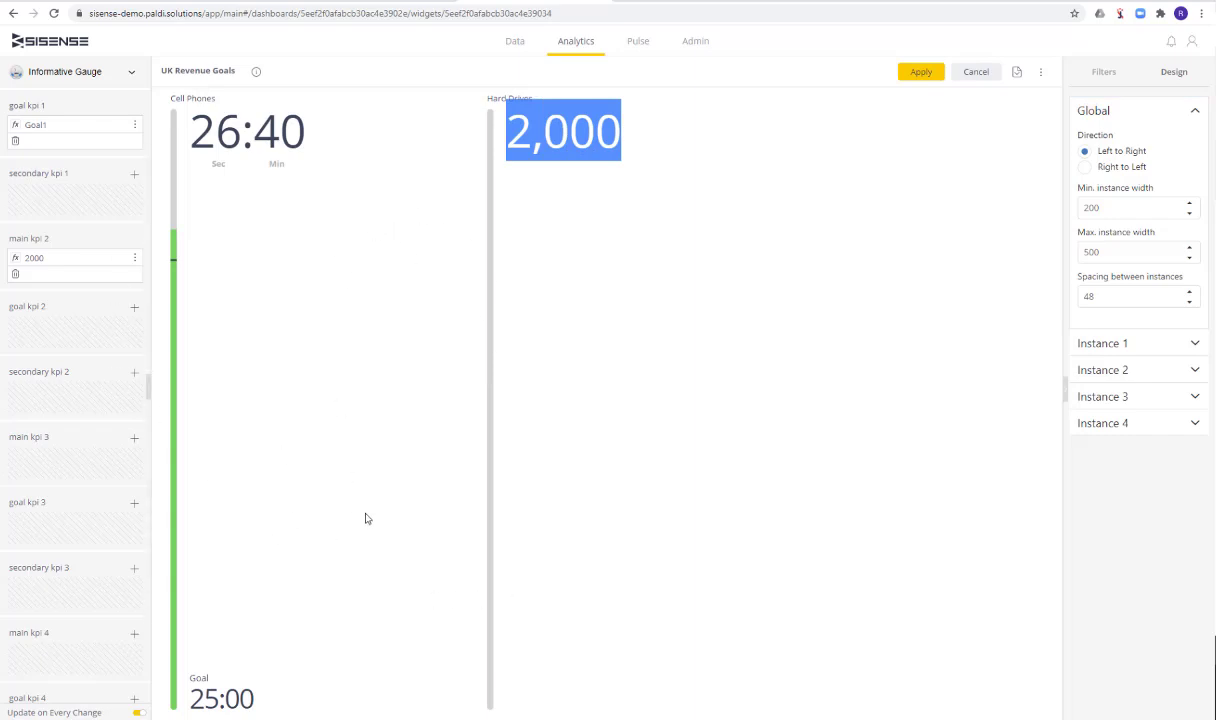
click(1107, 250)
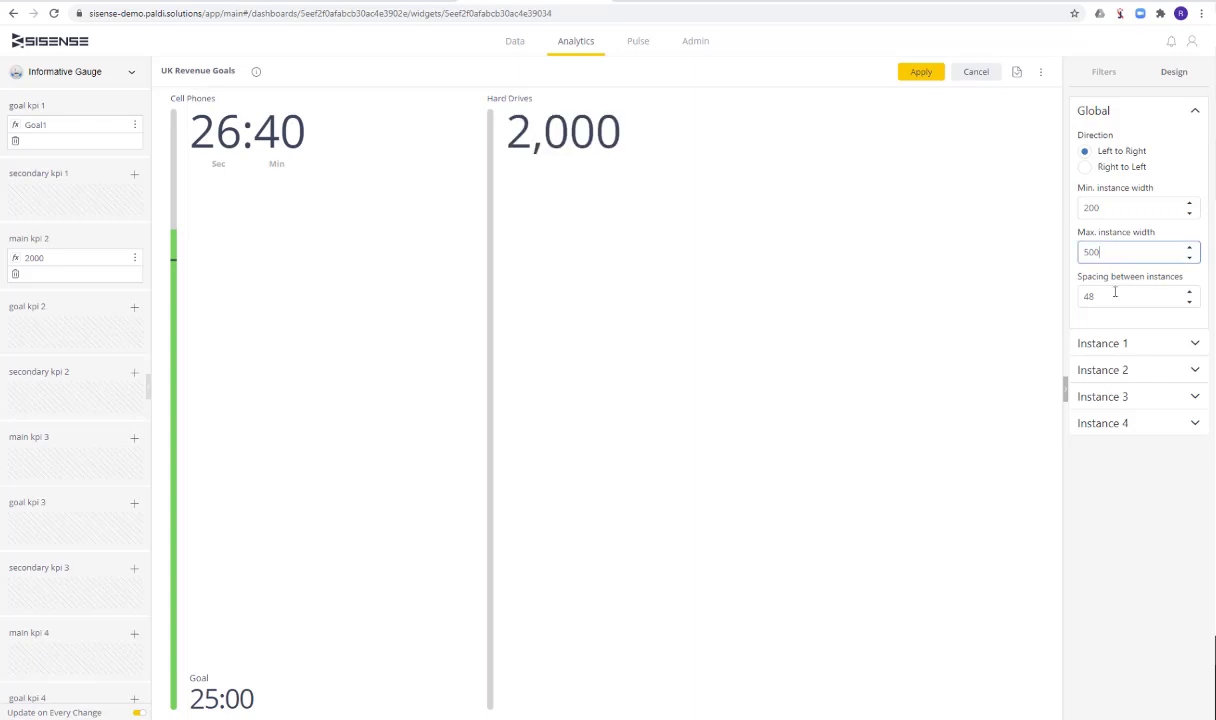
drag(1108, 296, 1079, 296)
text(100)
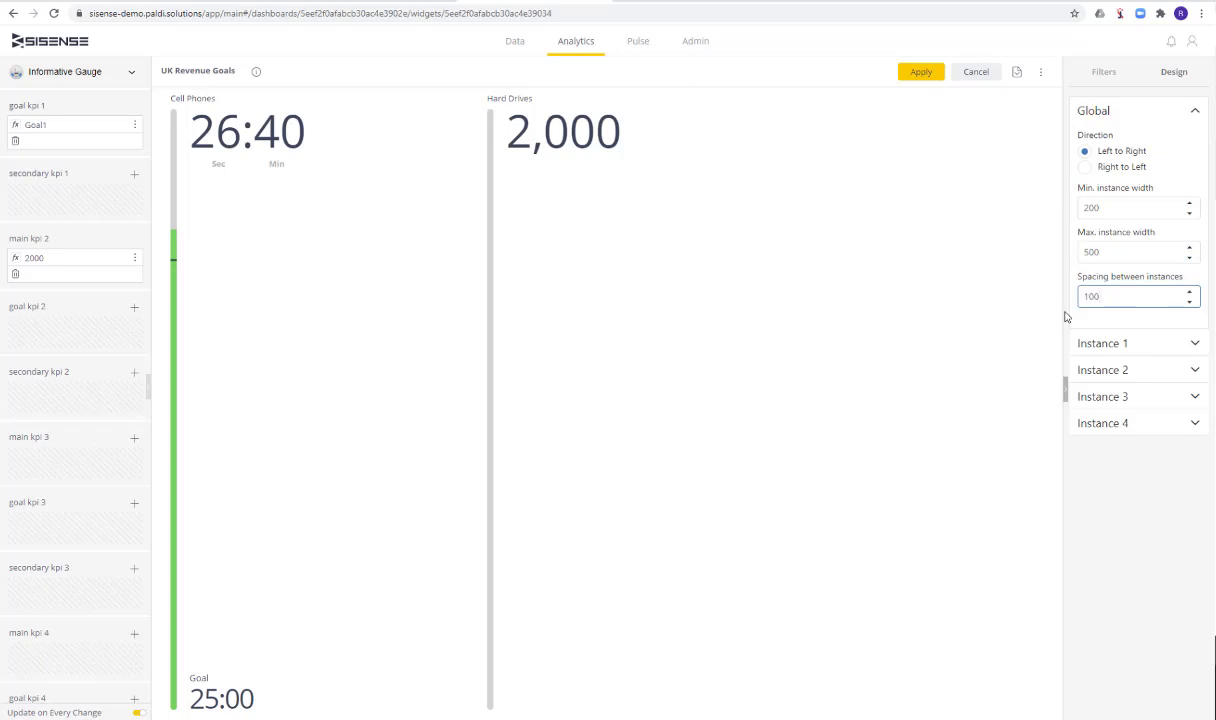
click(990, 230)
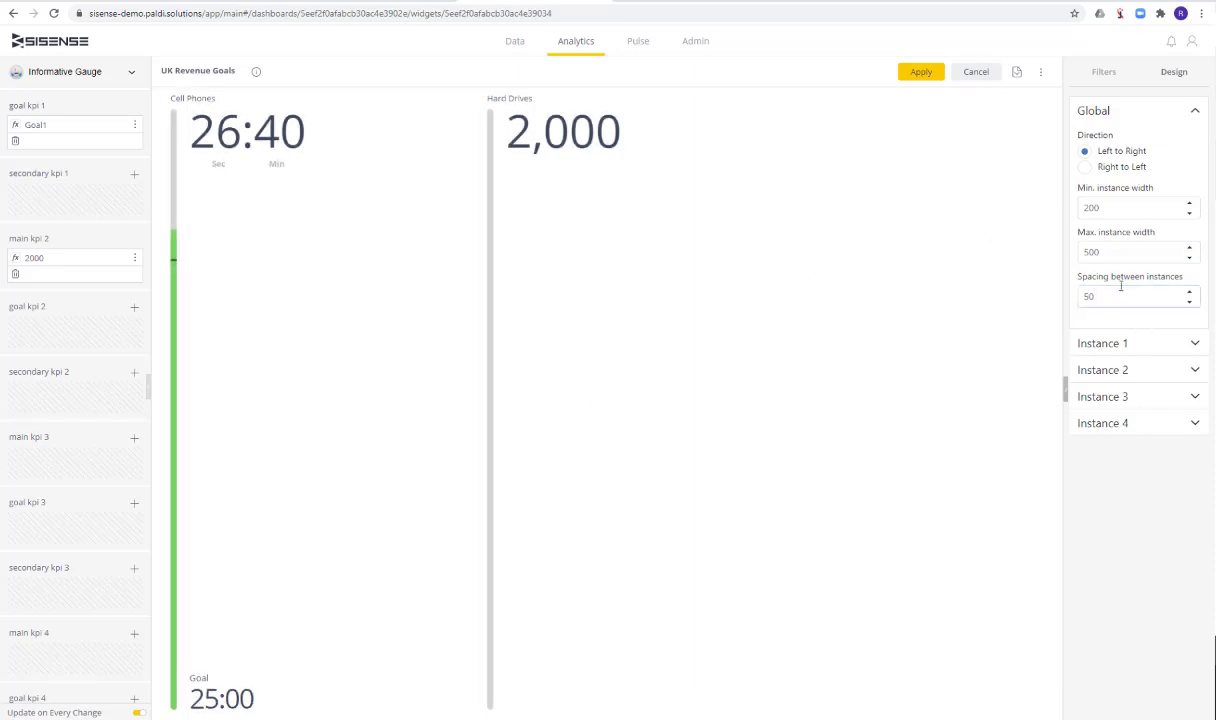
Try spacings of 10 and 0 between the gauge instances
click(1115, 252)
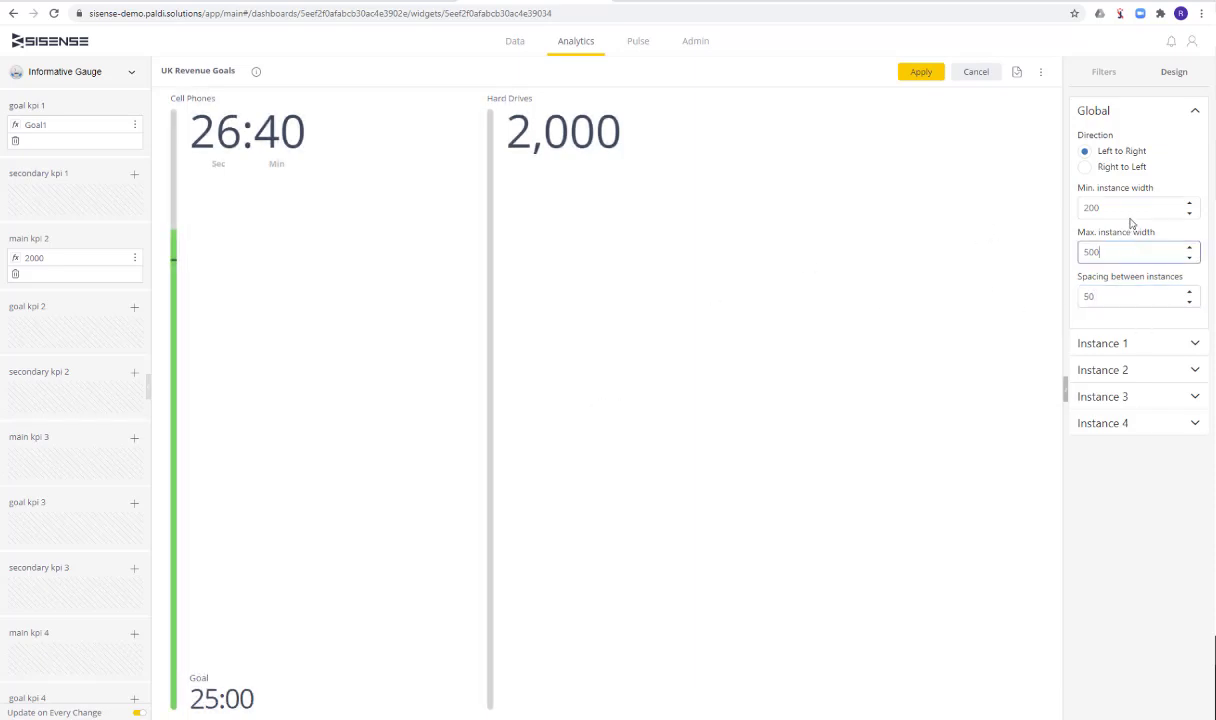
click(1127, 296)
key(BackSpace)
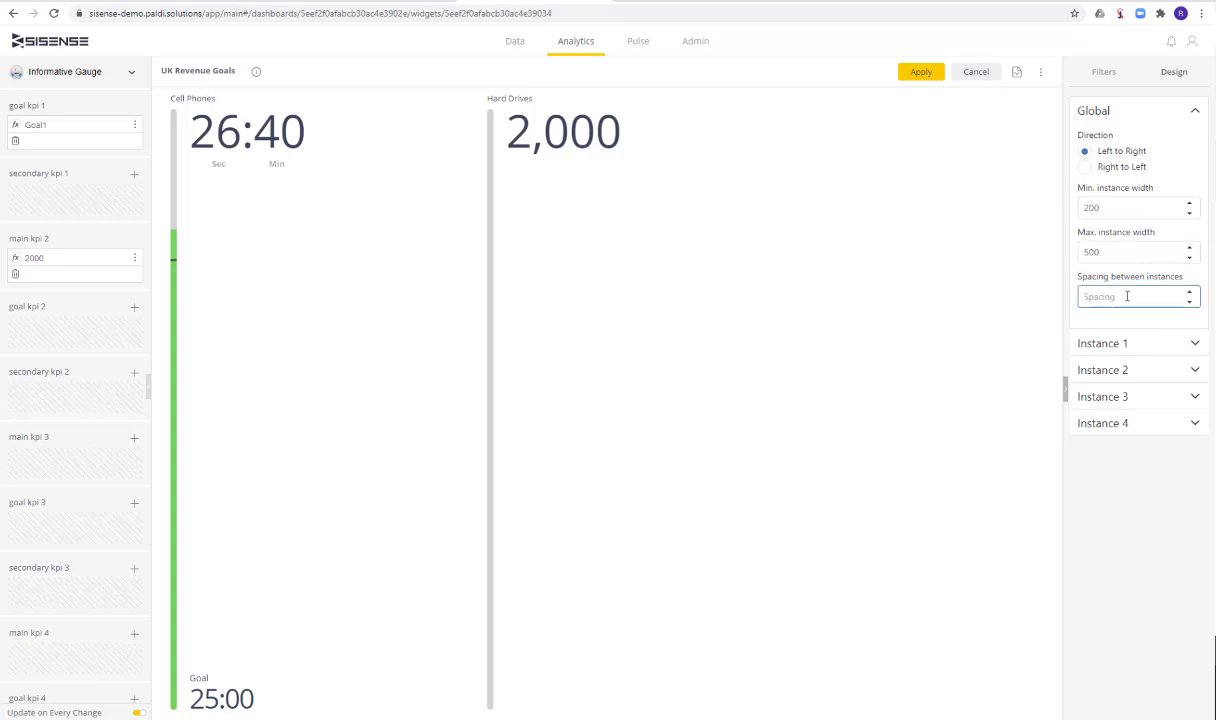
text(10)
click(1068, 317)
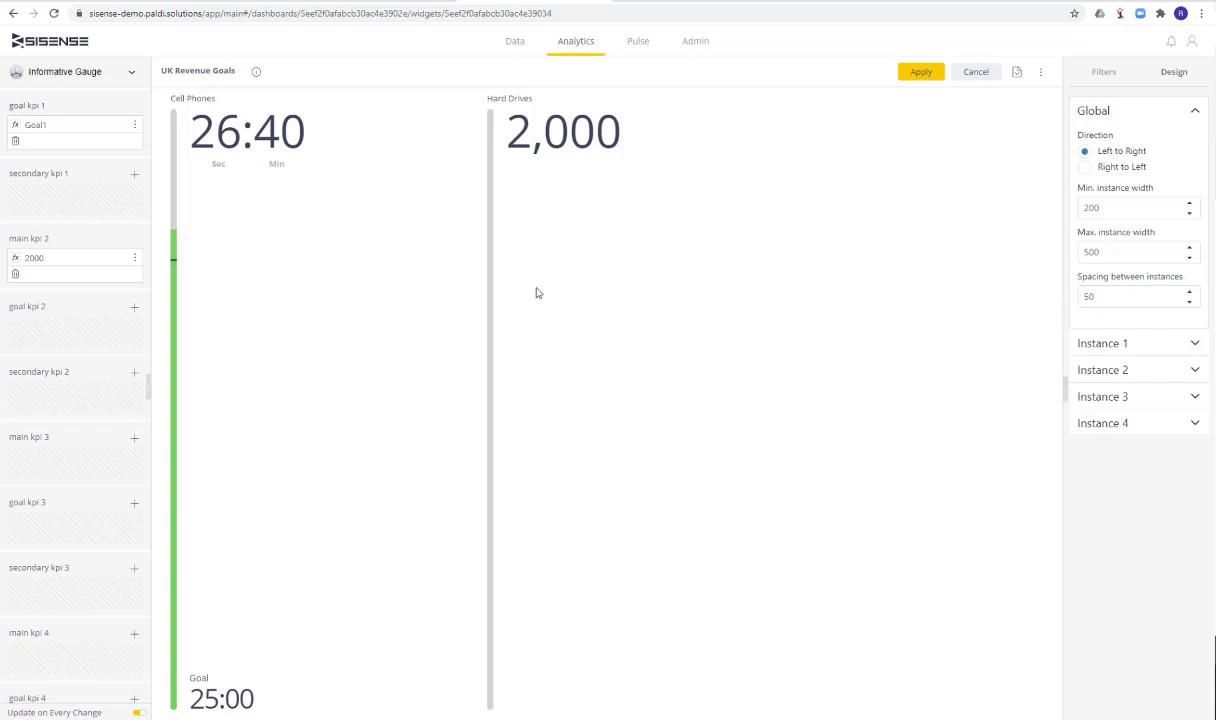
double_click(1150, 300)
text(10)
click(963, 245)
drag(1118, 298, 1016, 306)
text(0)
click(820, 296)
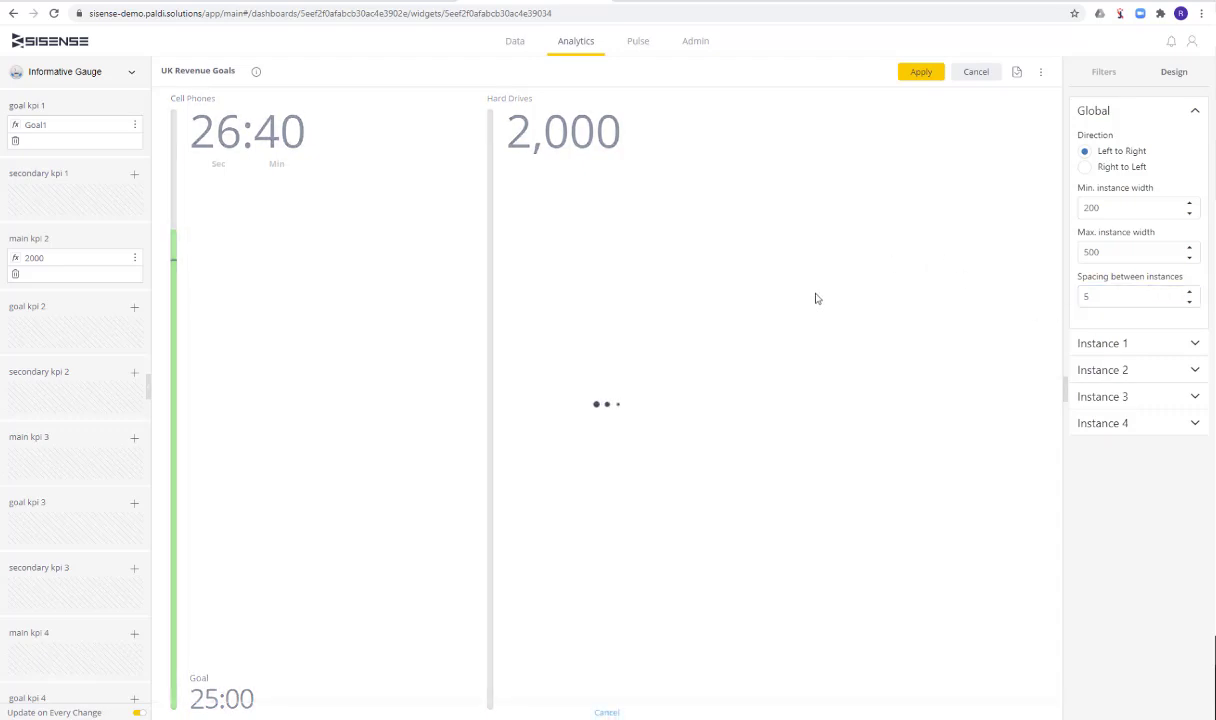
Set the spacing between instances to 50 and collapse the global design settings
click(1108, 296)
text(0)
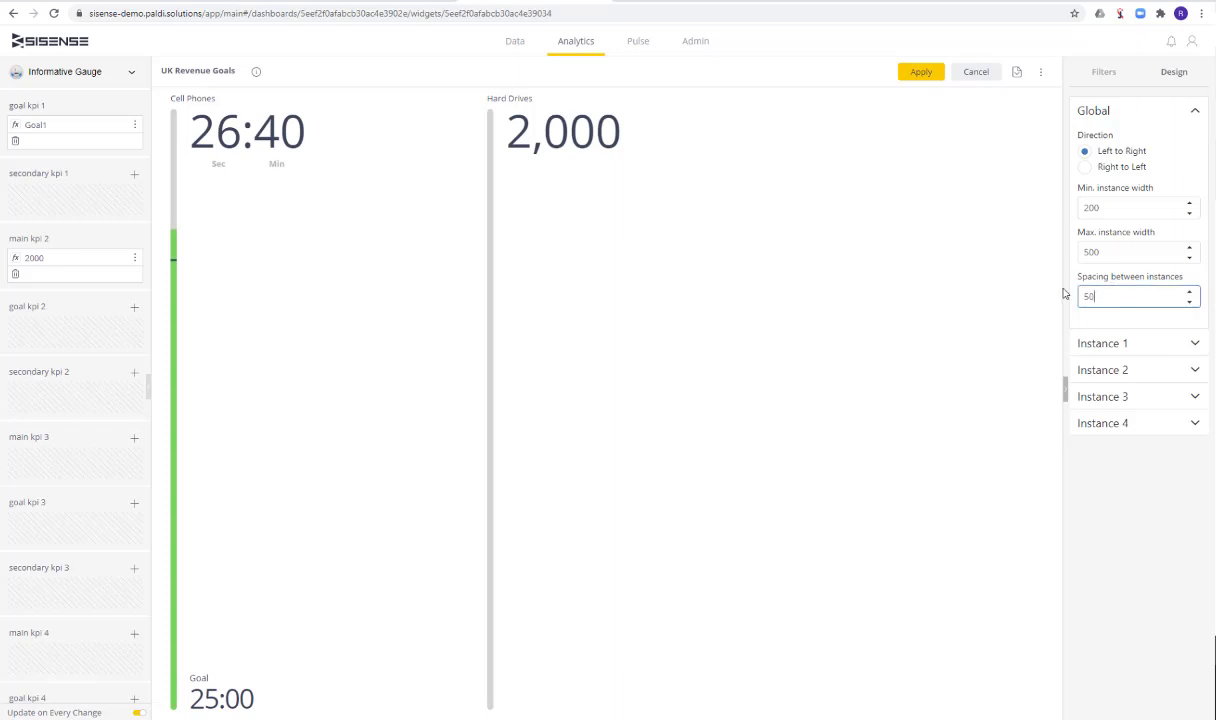
click(1004, 288)
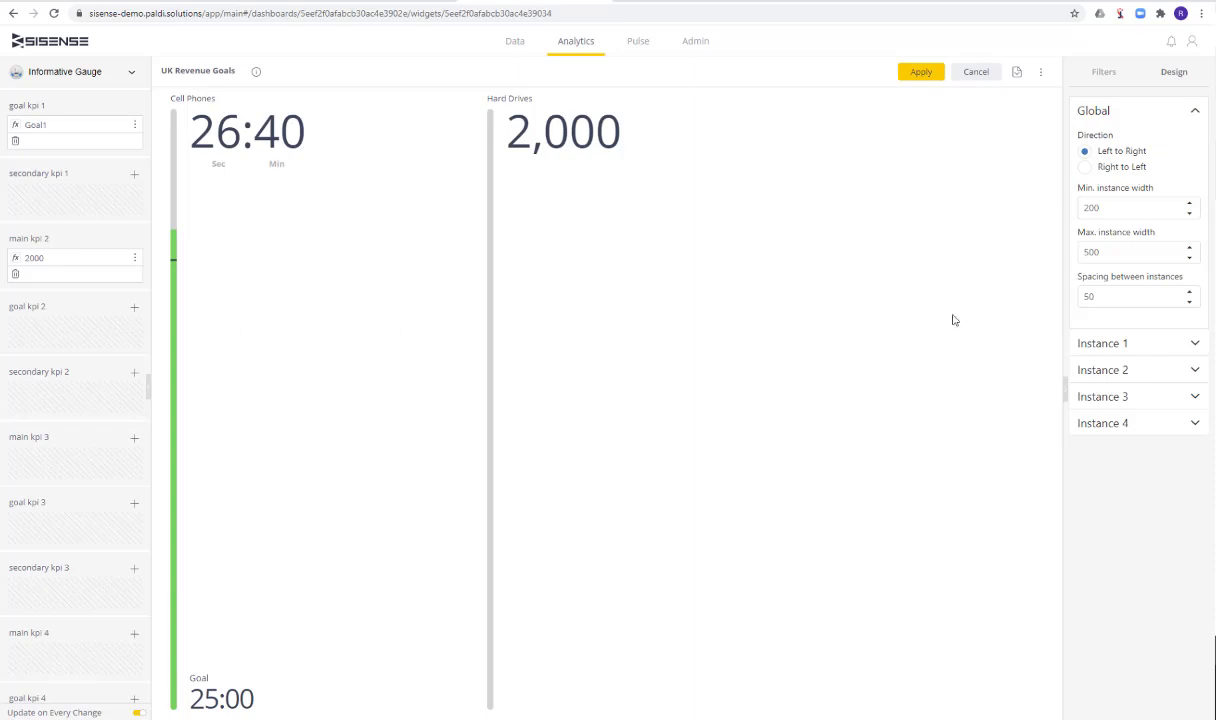
click(1164, 113)
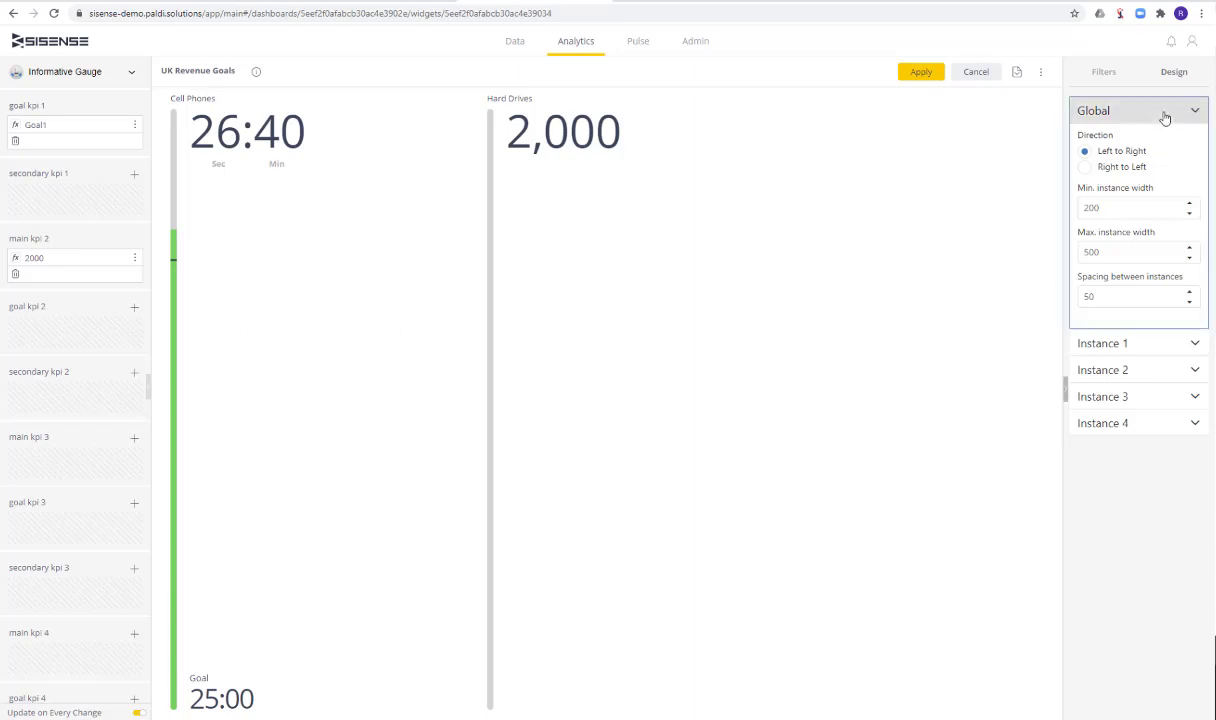